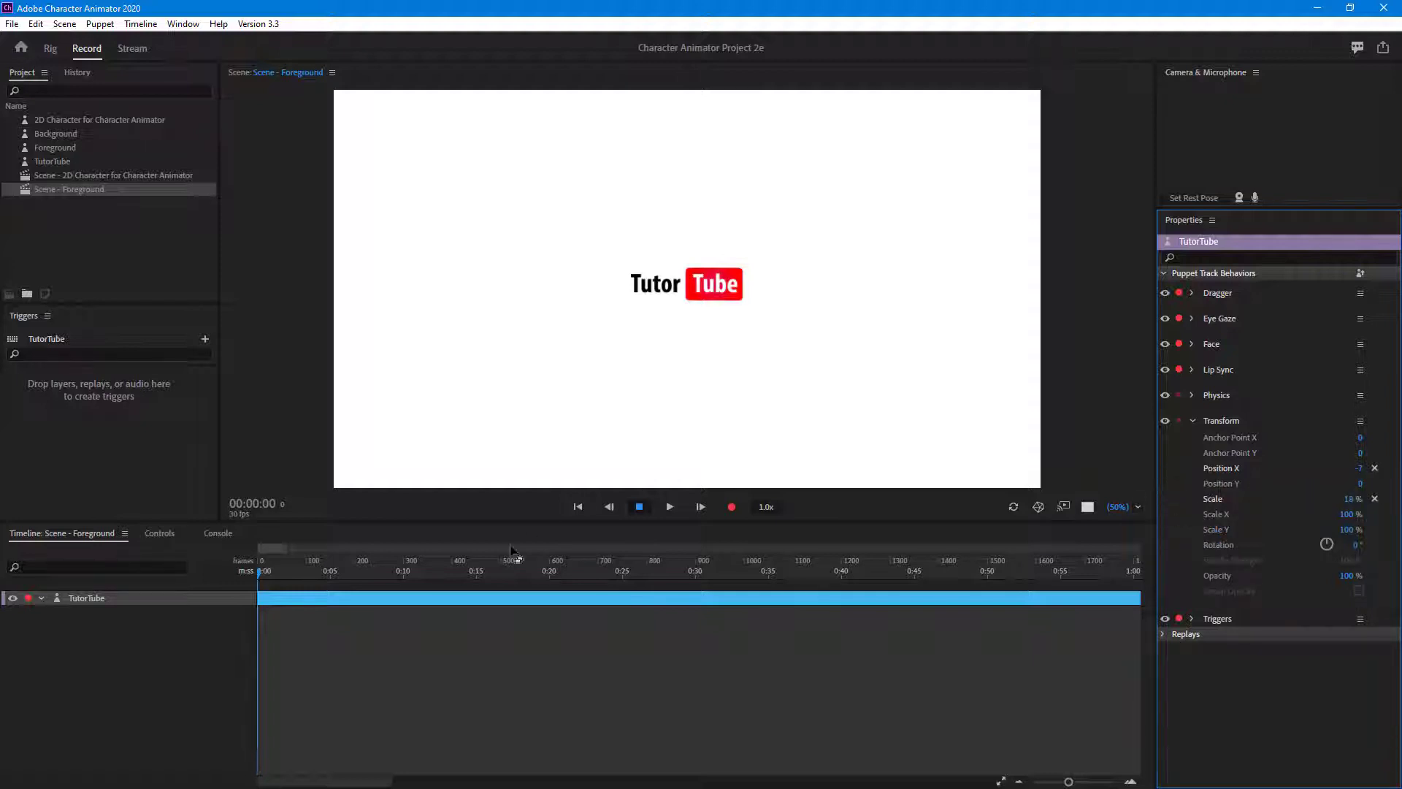
Move the TutorTube logo to the upper left (-351, -248) and keyframe its Position X and Y
drag(1342, 467, 487, 187)
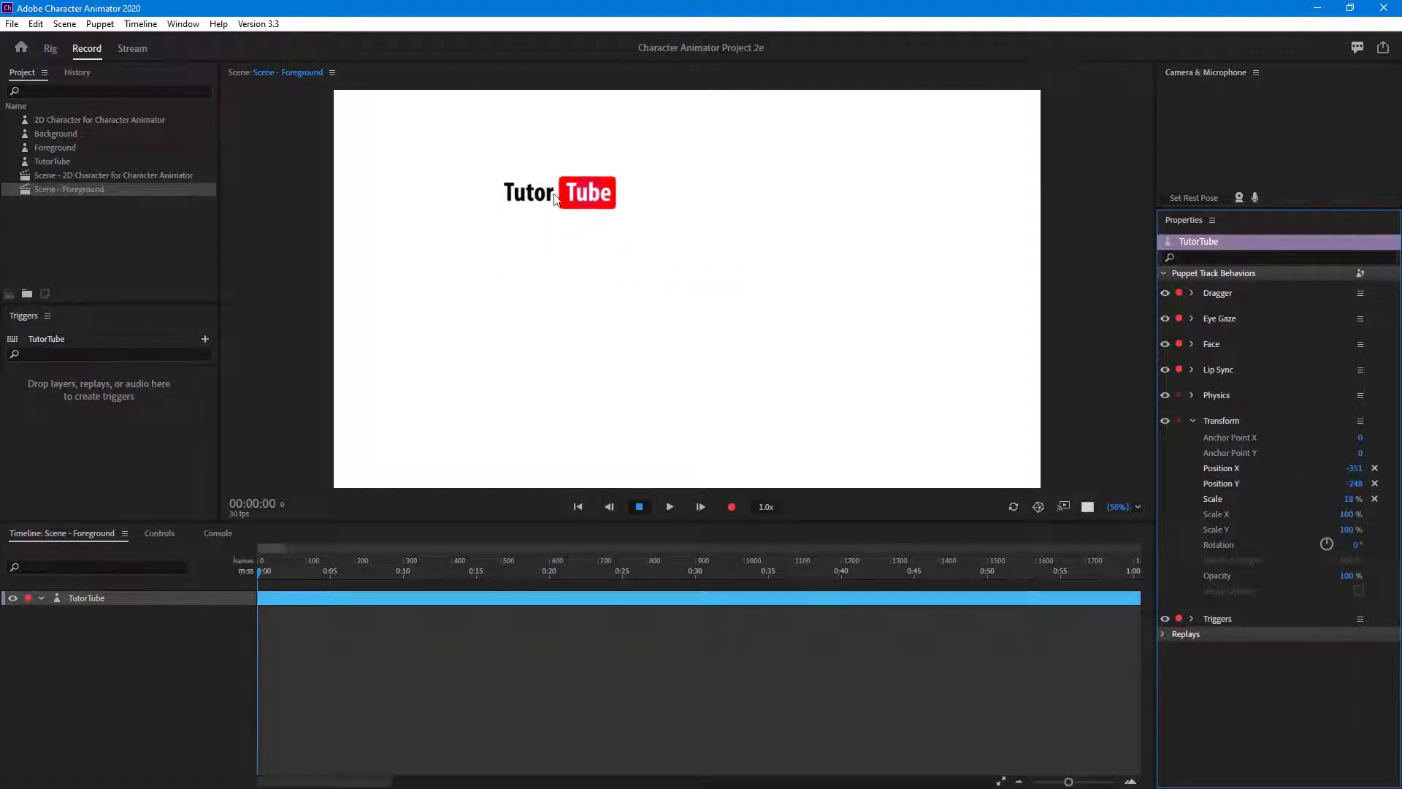
click(1193, 467)
click(1194, 481)
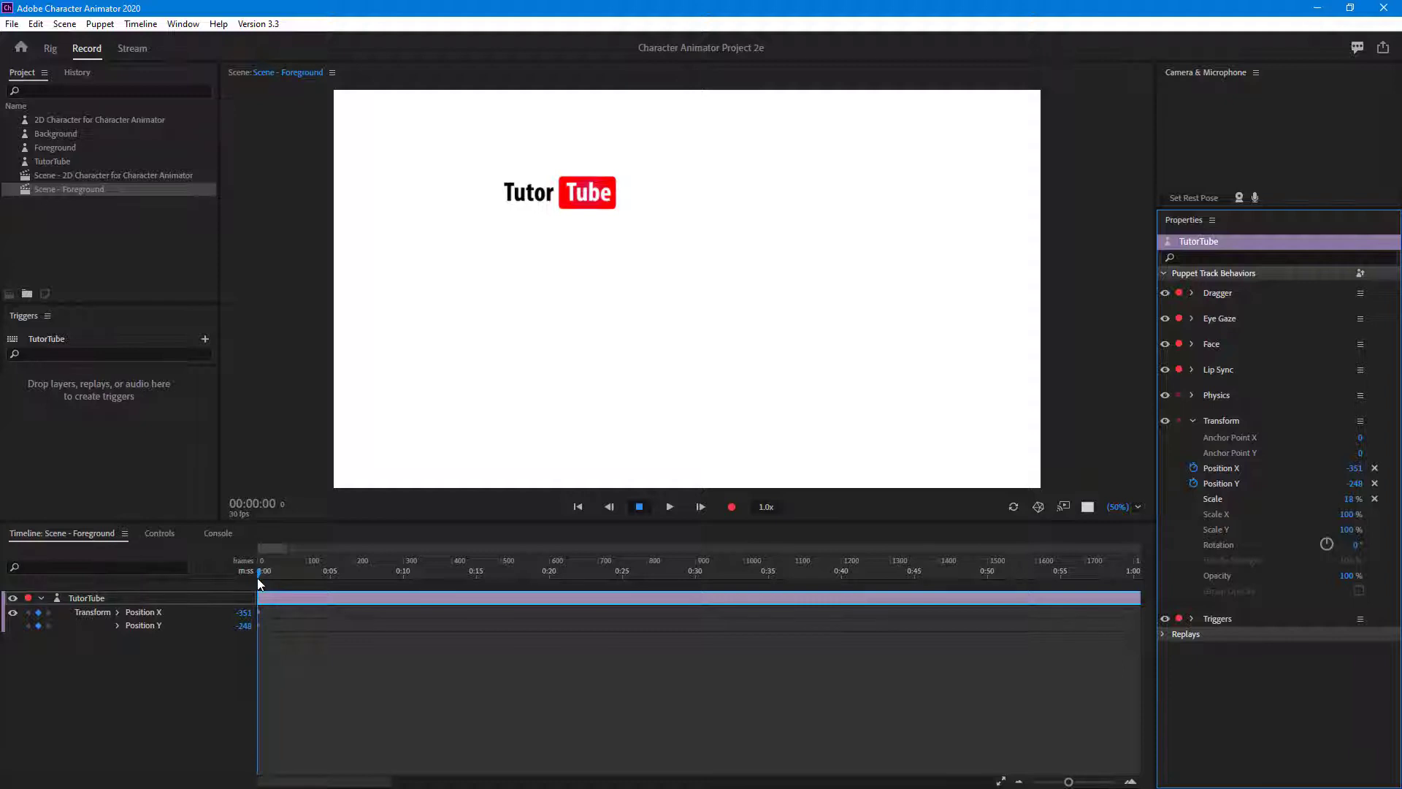
At 0:05, move the logo to Position 224, 188 to add the end keyframes
click(330, 574)
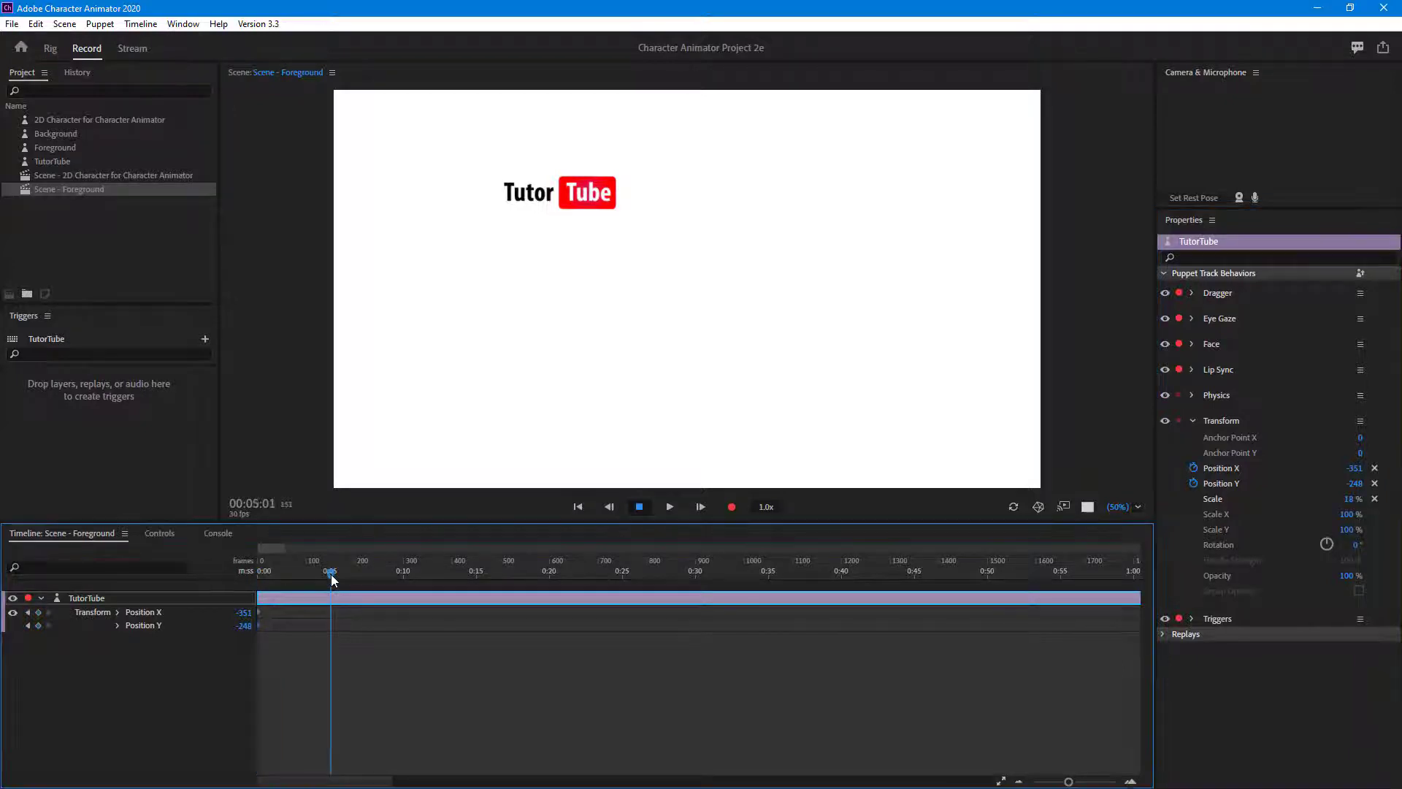
drag(1352, 468, 1399, 468)
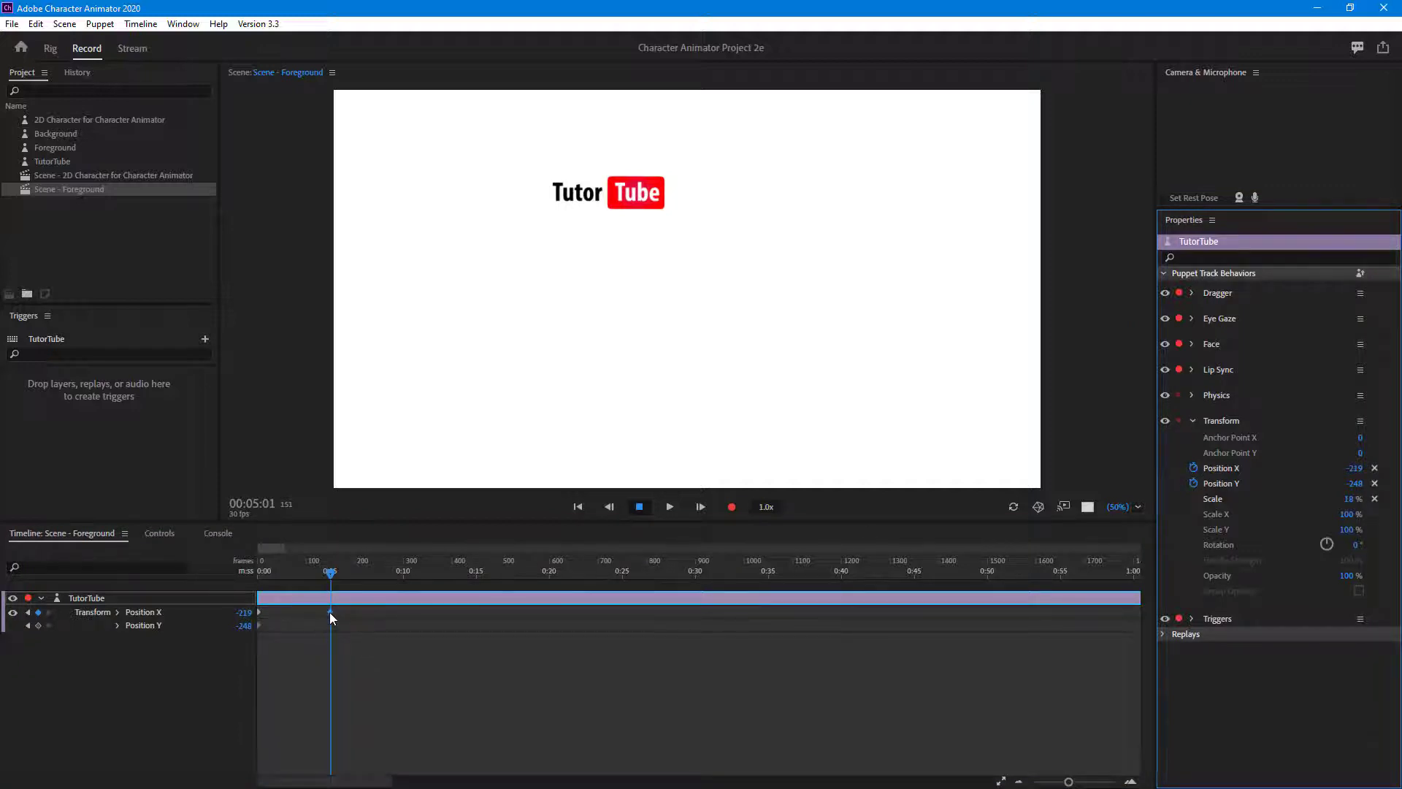
drag(1353, 468, 1399, 483)
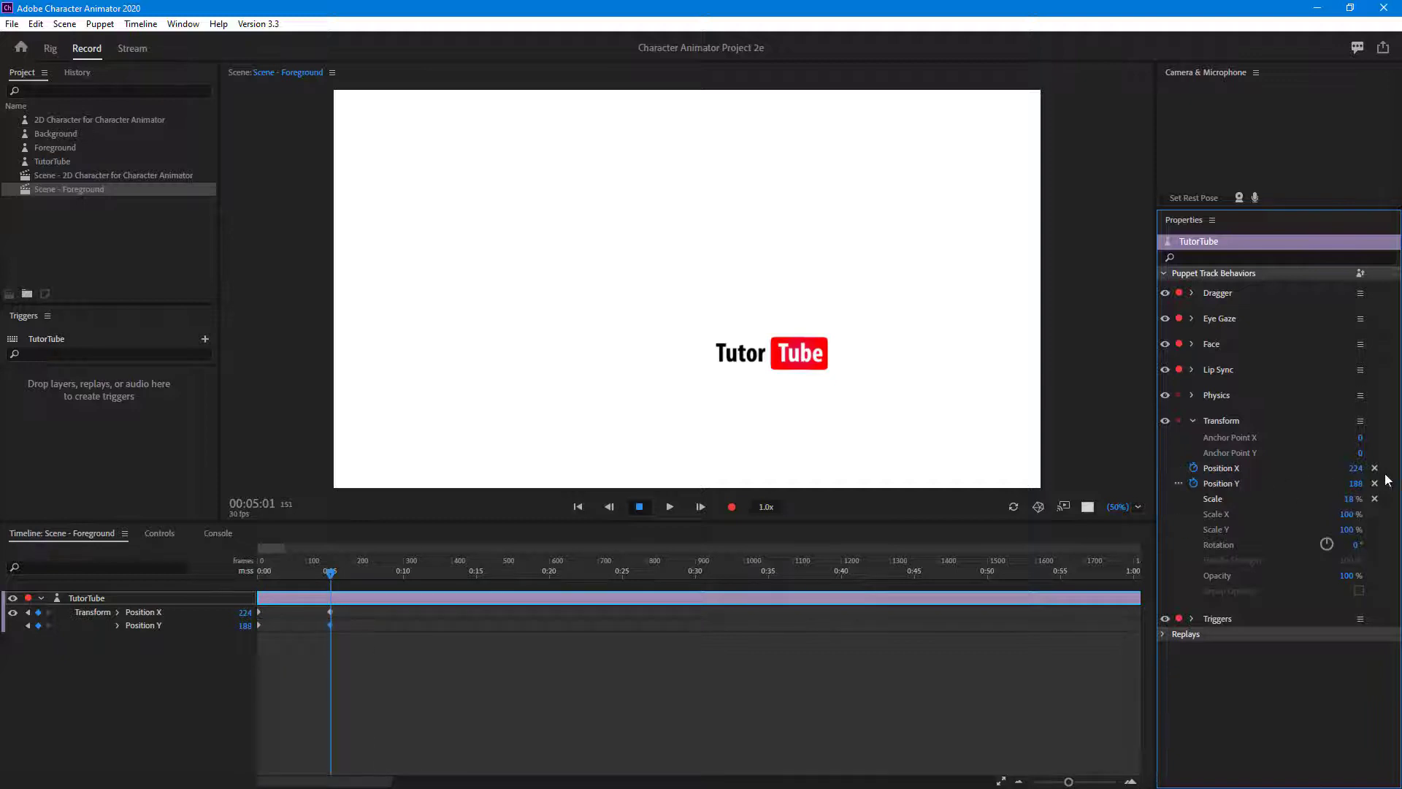
Preview the logo's slide by checking the start and end poses, playing and scrubbing
click(260, 574)
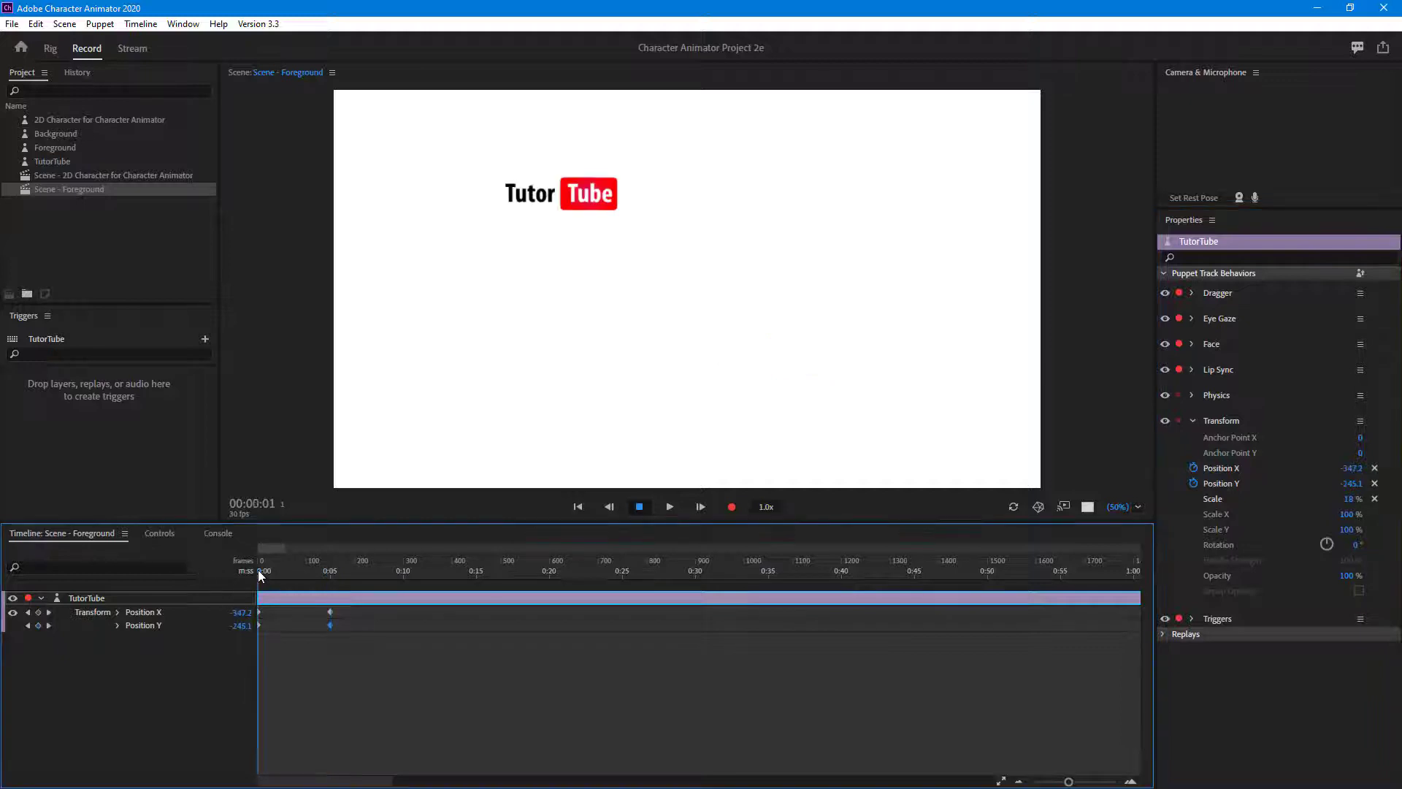
click(333, 574)
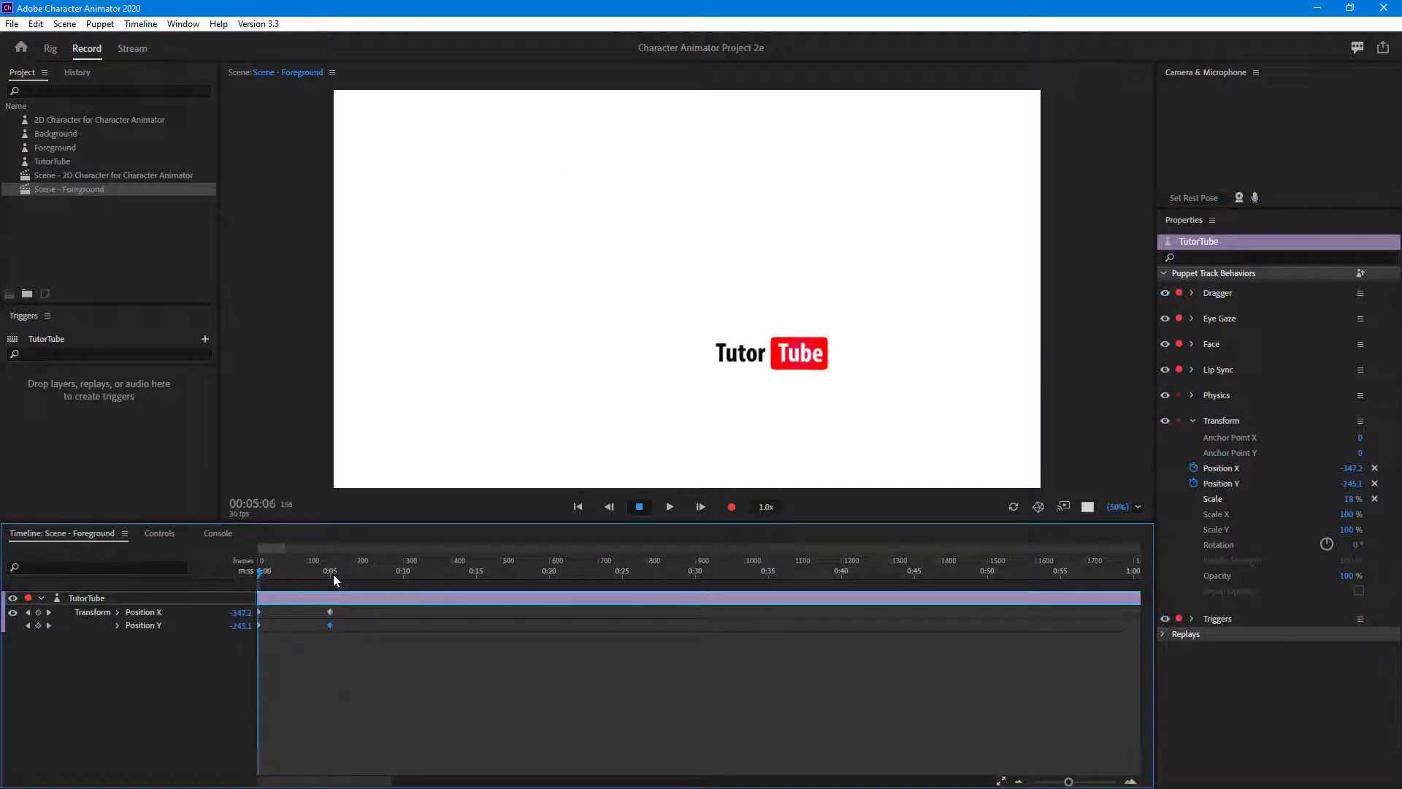
click(260, 571)
click(675, 508)
click(675, 507)
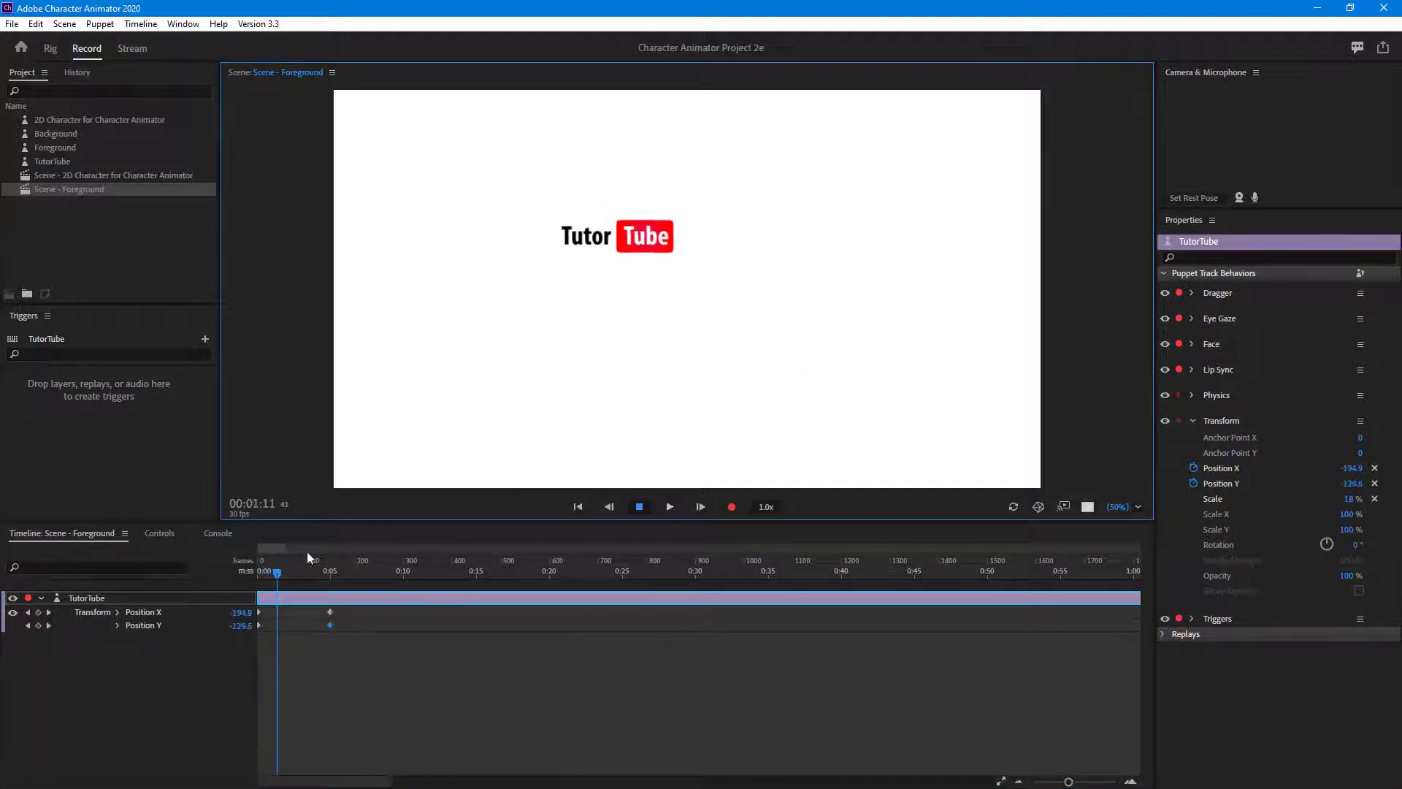
drag(283, 572, 188, 598)
Replay the animation and select the logo's end Position X/Y keyframes
click(673, 507)
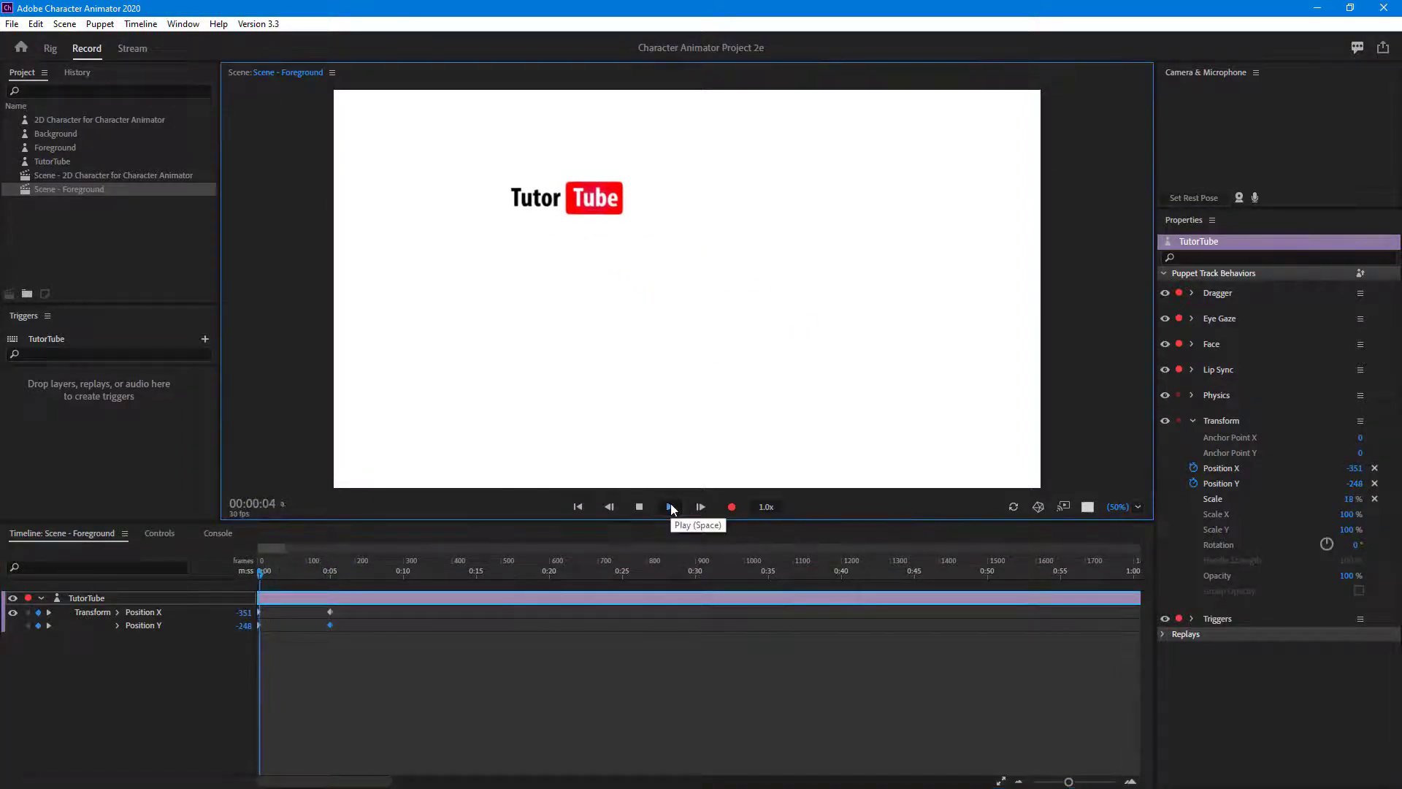
drag(377, 656, 339, 623)
click(335, 635)
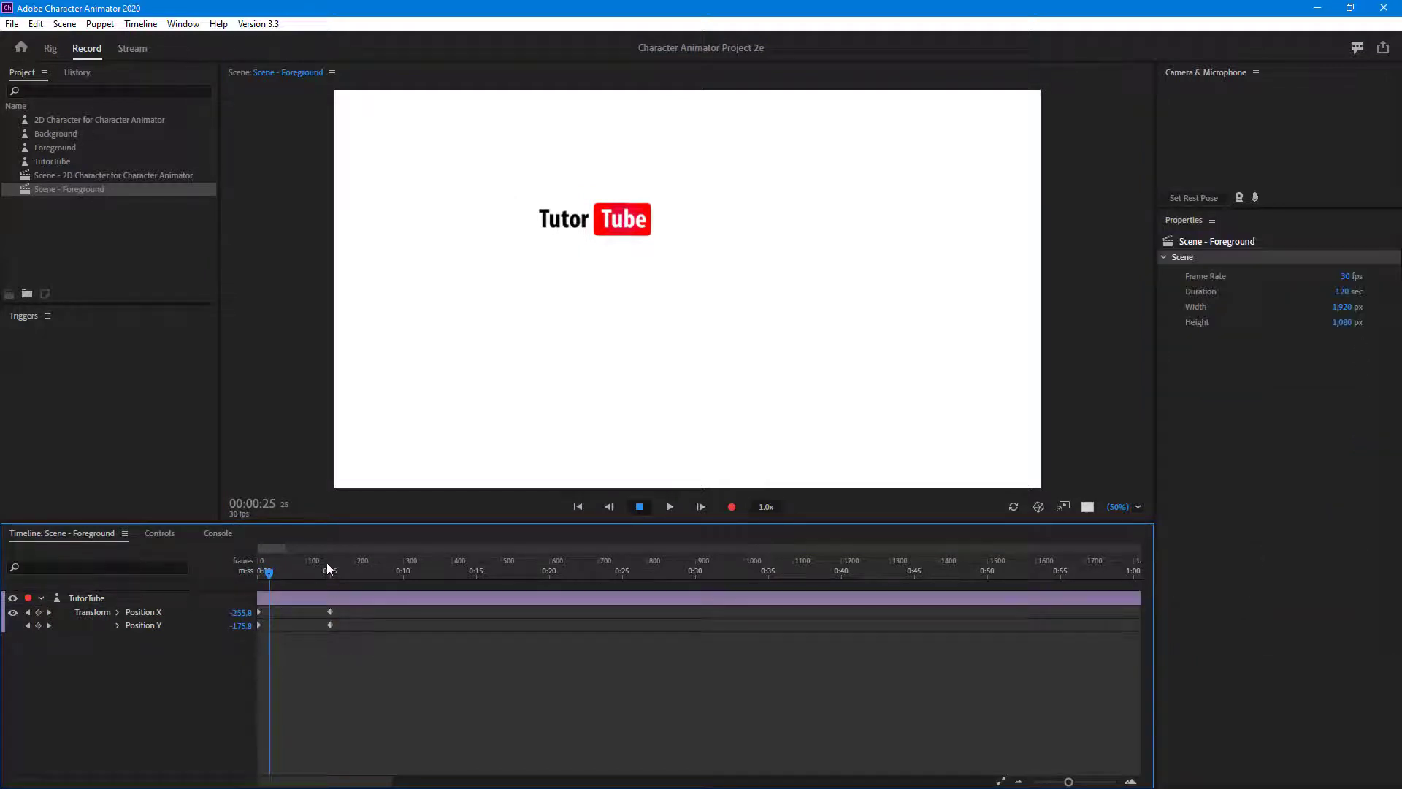
click(326, 564)
click(331, 625)
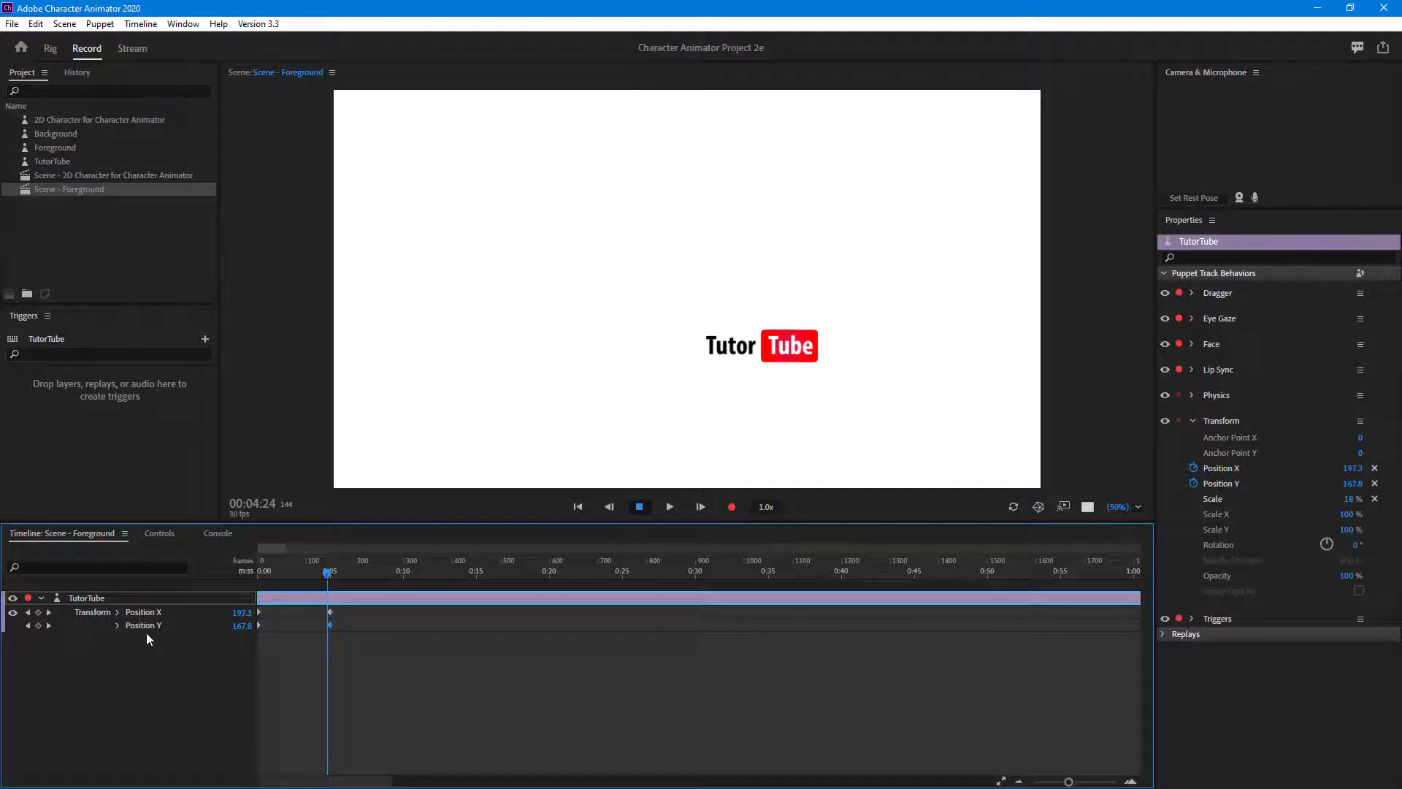
click(342, 640)
drag(348, 657, 270, 630)
Drag the end Position keyframes left toward the start, then replay and scrub
drag(274, 571, 192, 563)
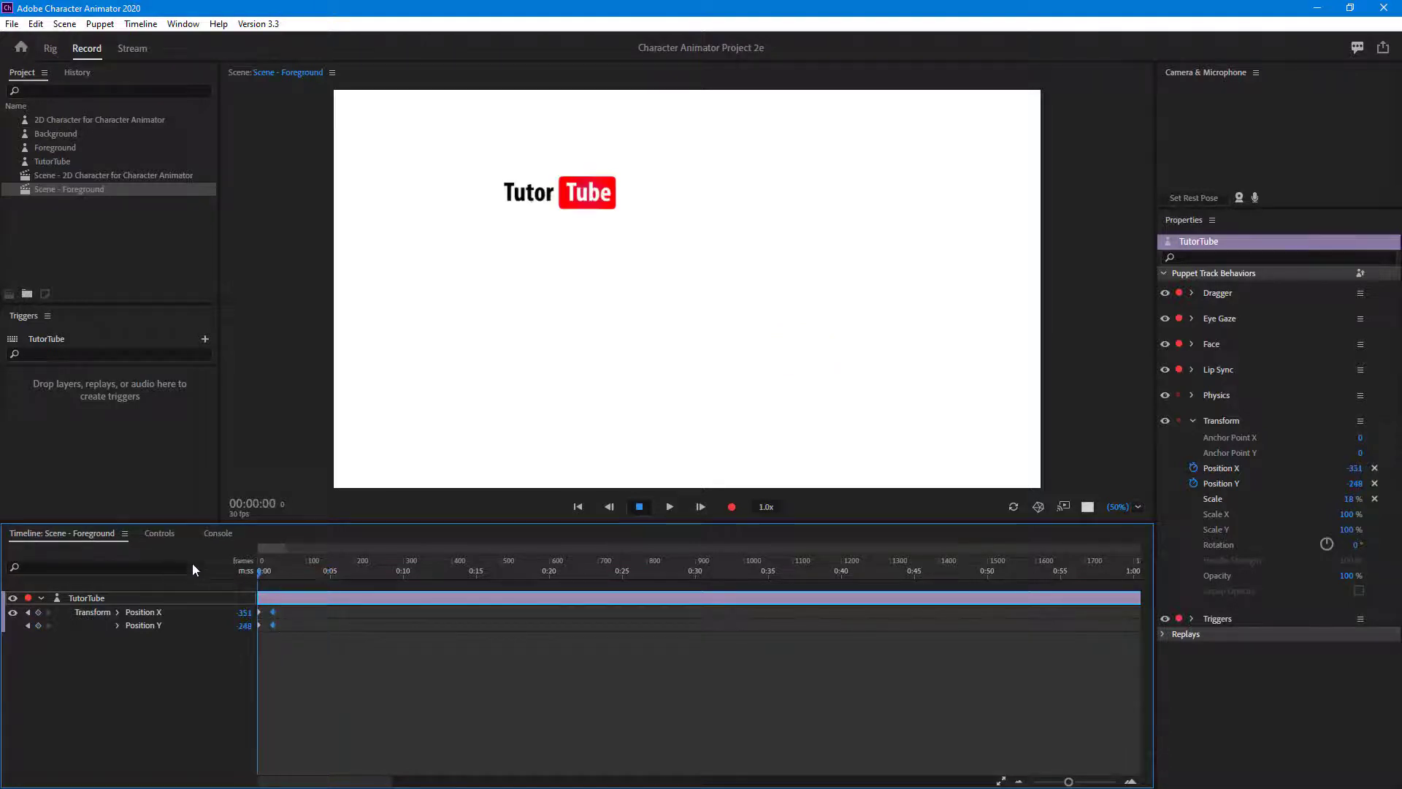
click(669, 506)
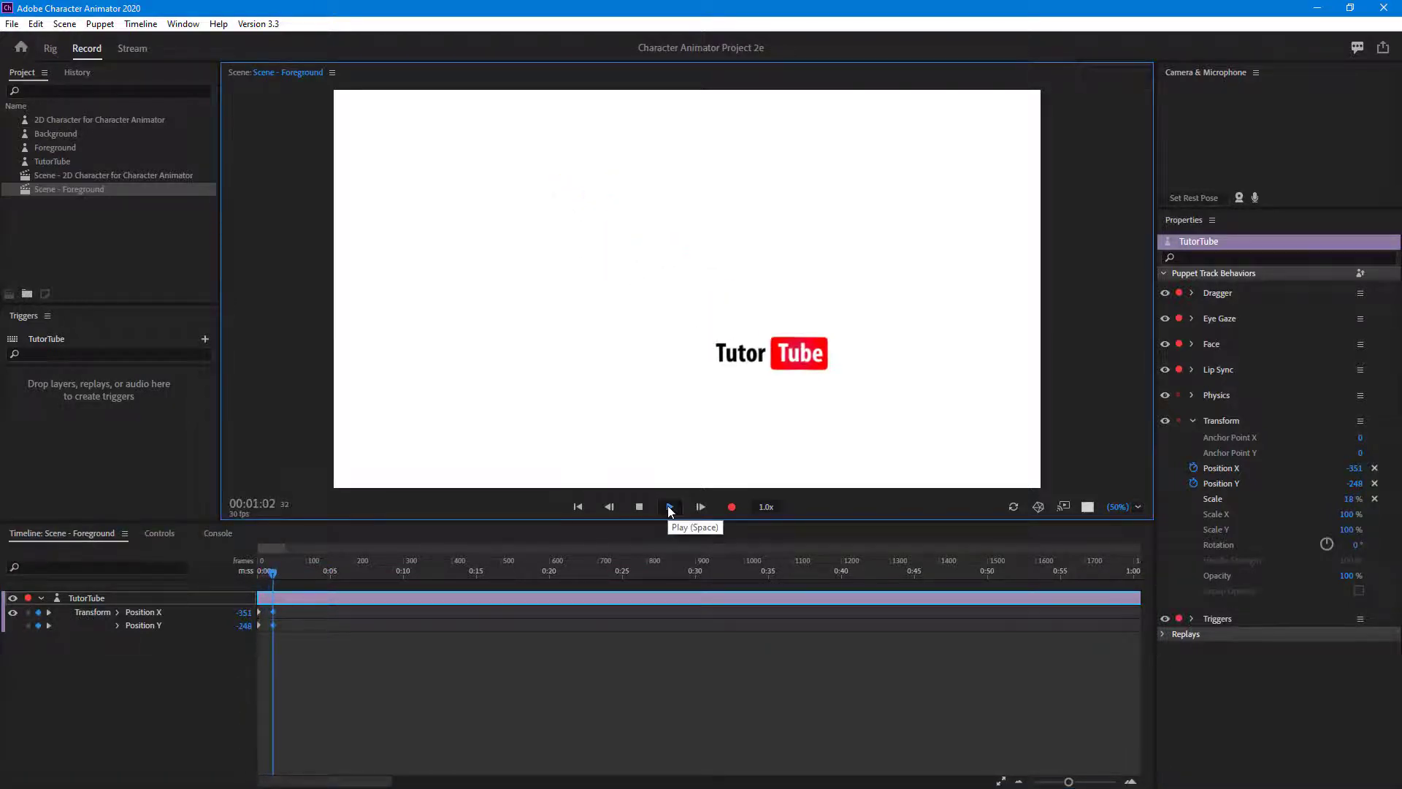
drag(265, 571, 341, 571)
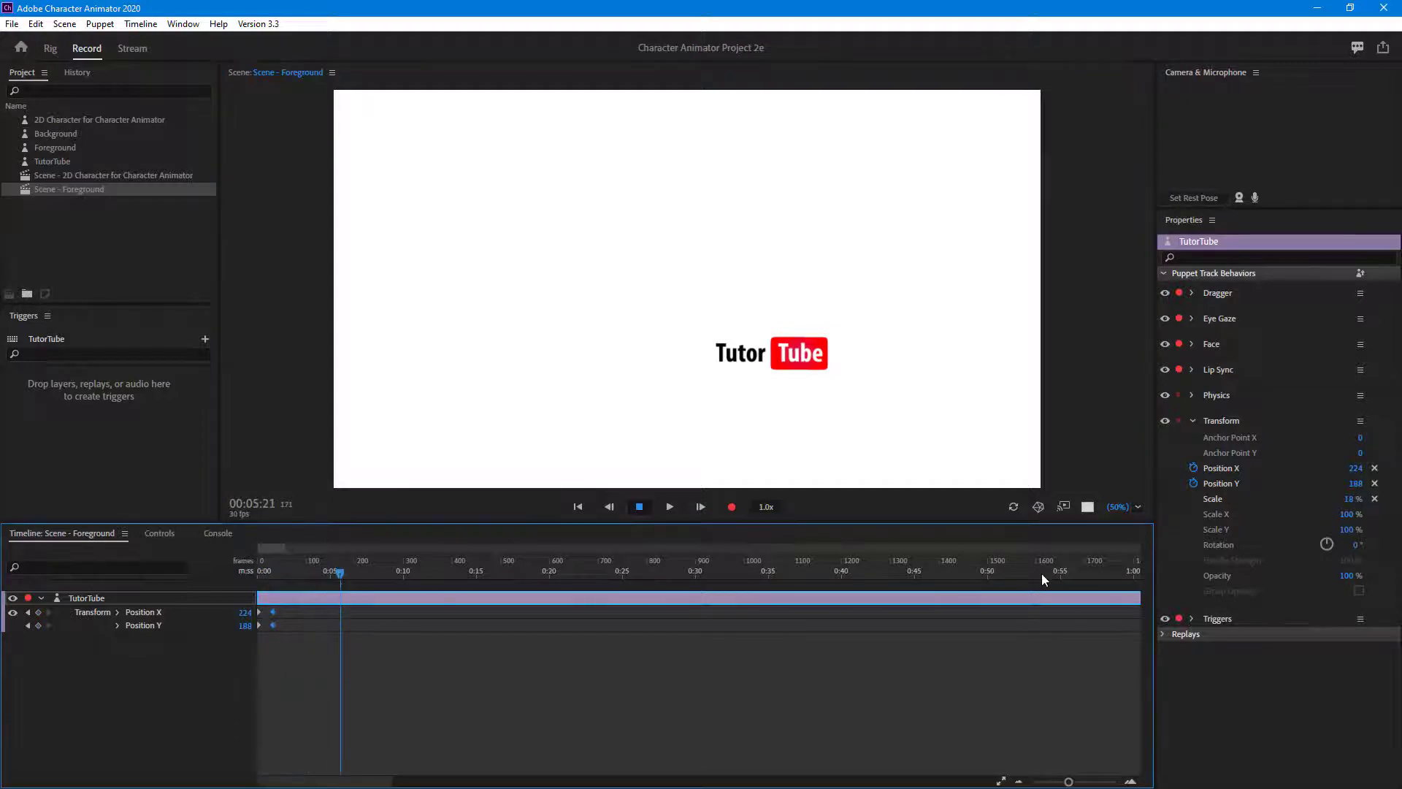
Keyframe the logo's Scale at 67% near the one-to-two-second mark
click(1192, 498)
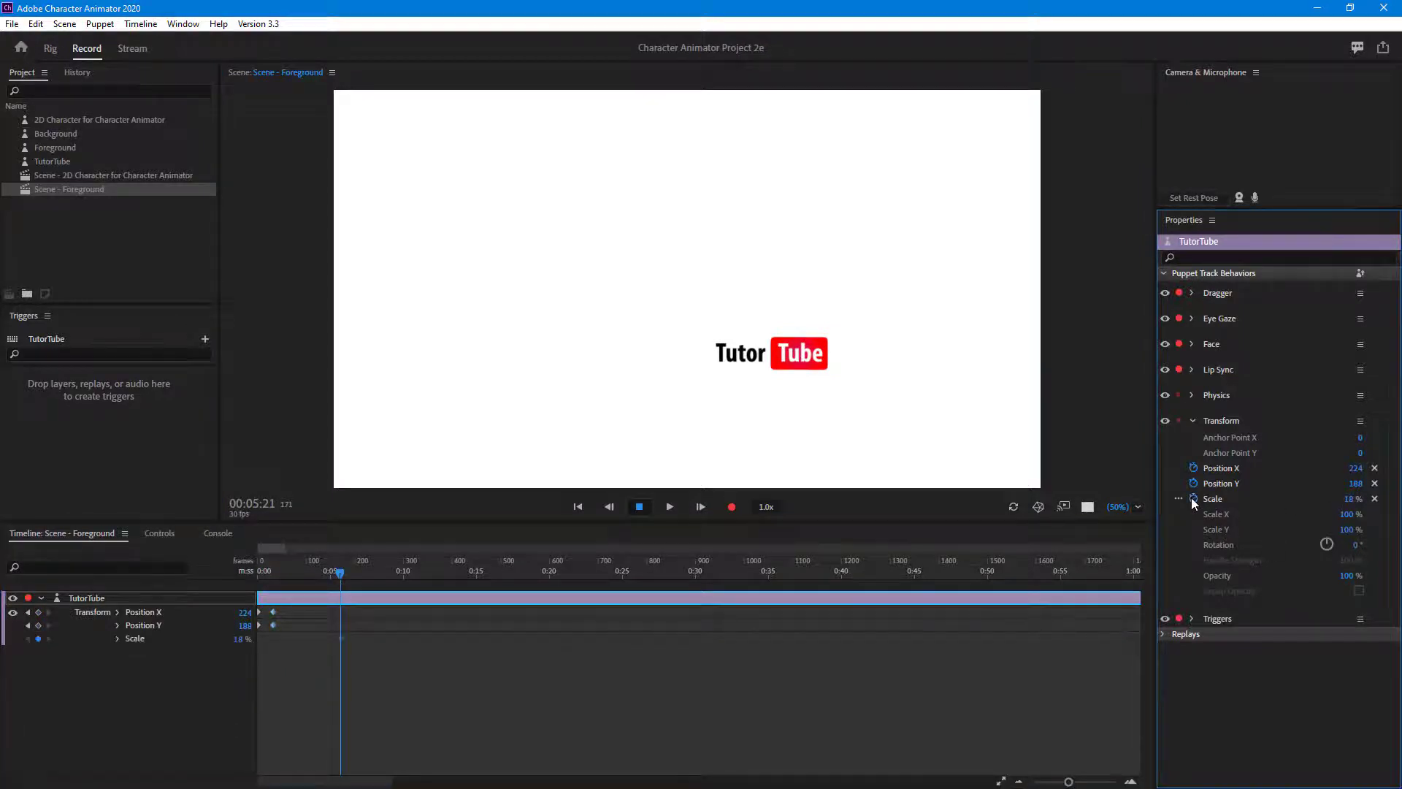
drag(328, 574, 295, 581)
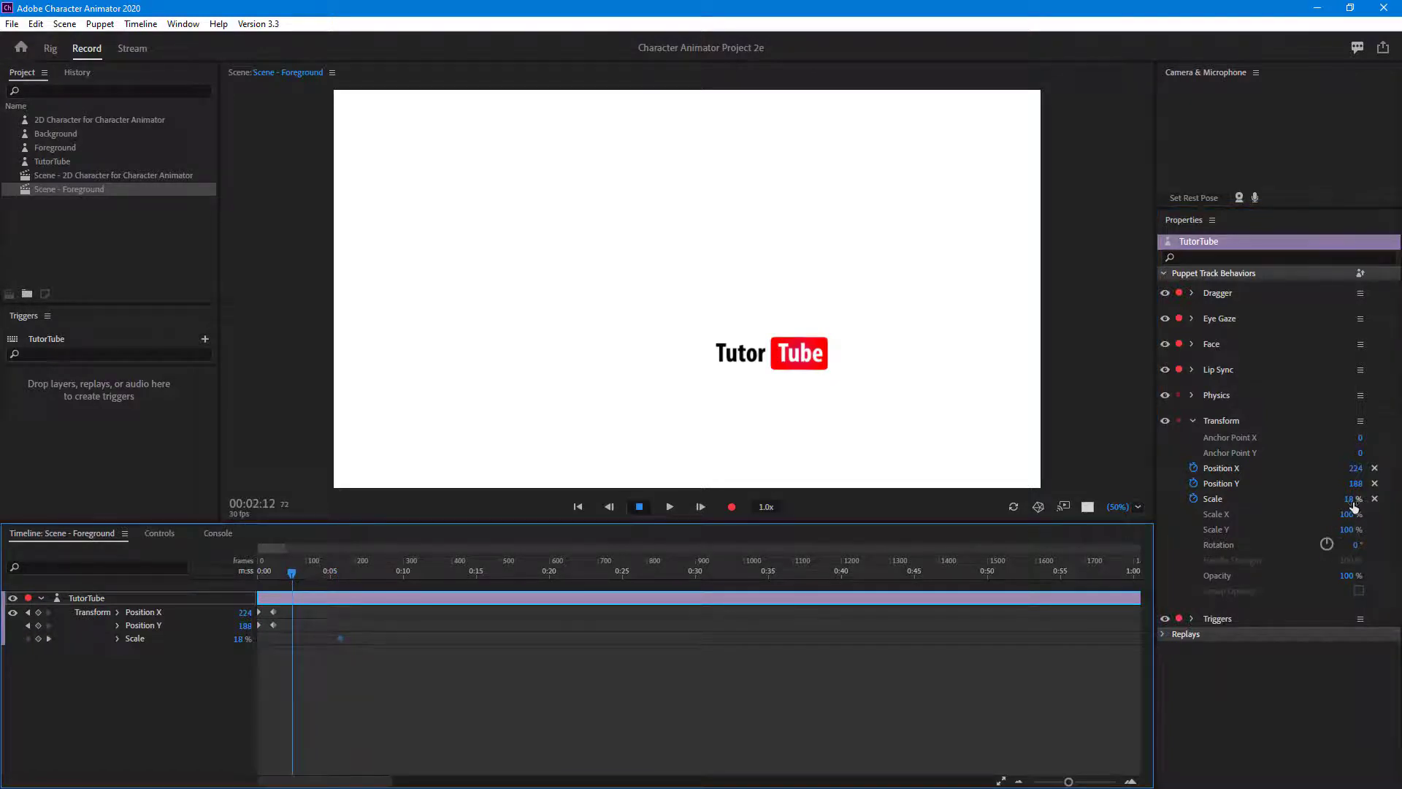
drag(1353, 500, 1391, 504)
mouse_move(304, 571)
mouse_down()
mouse_move(350, 576)
mouse_move(280, 576)
mouse_up()
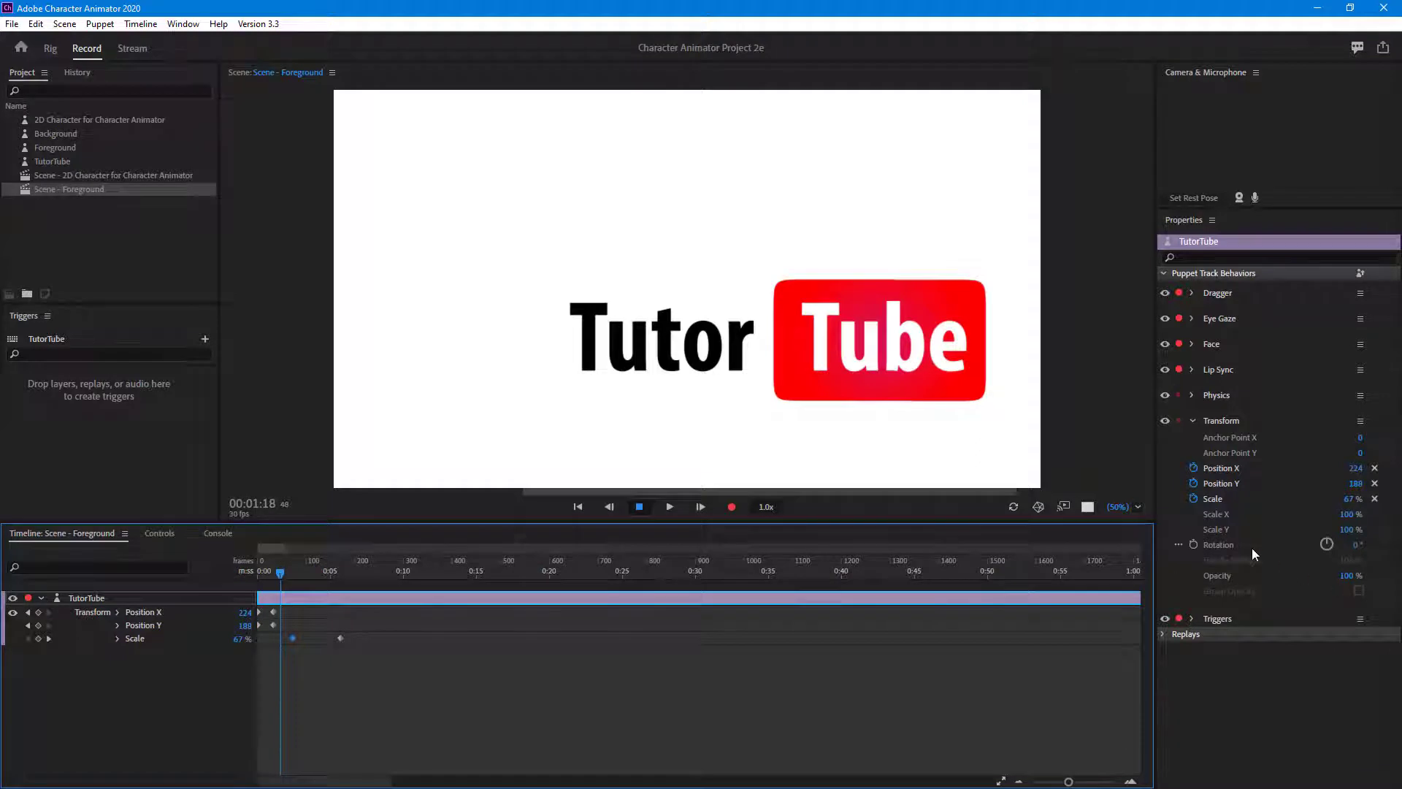
Keyframe the logo's Rotation from -22° there to 22° at about 0:05
click(1193, 544)
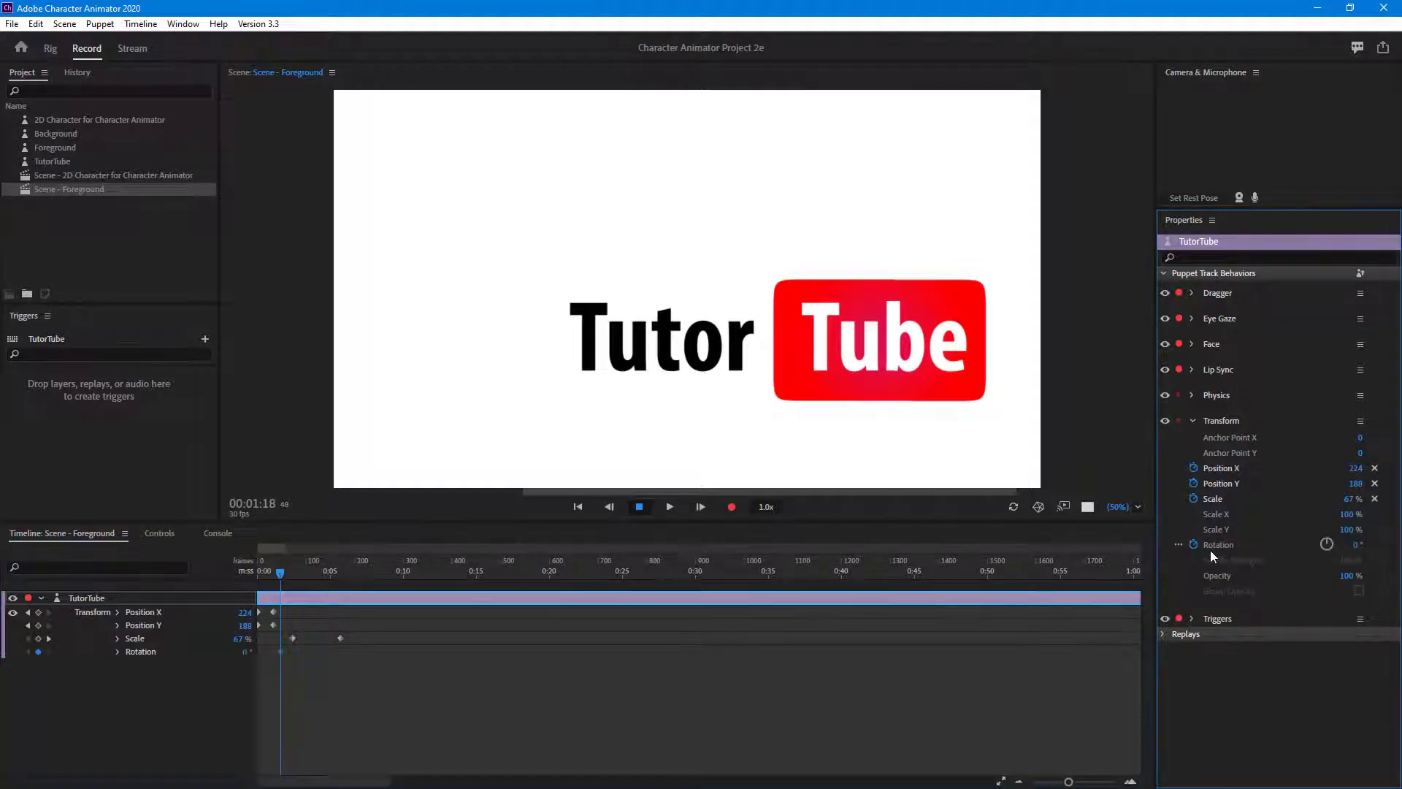
mouse_move(1327, 546)
mouse_down()
mouse_move(1362, 550)
mouse_move(1320, 552)
mouse_up()
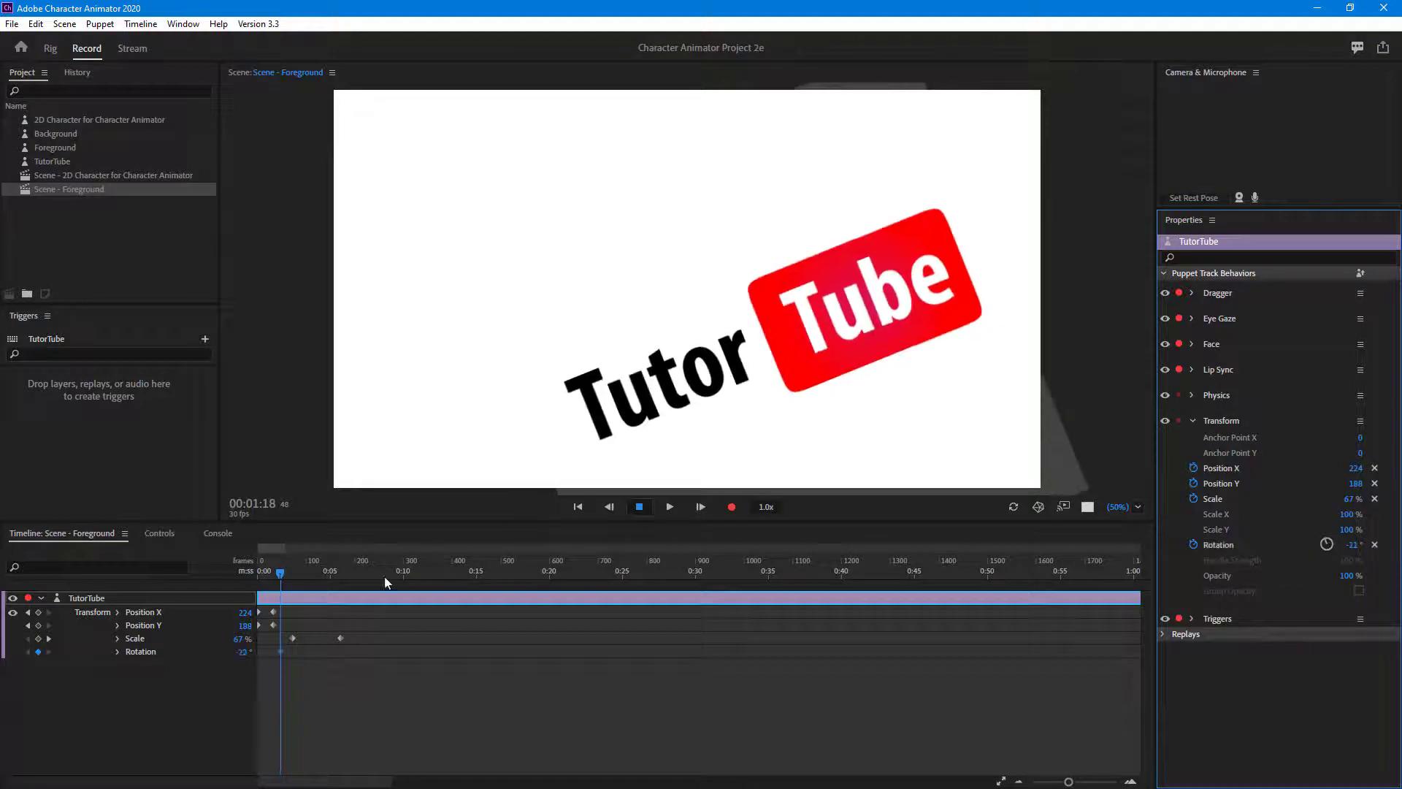
click(336, 571)
drag(1352, 544, 1365, 546)
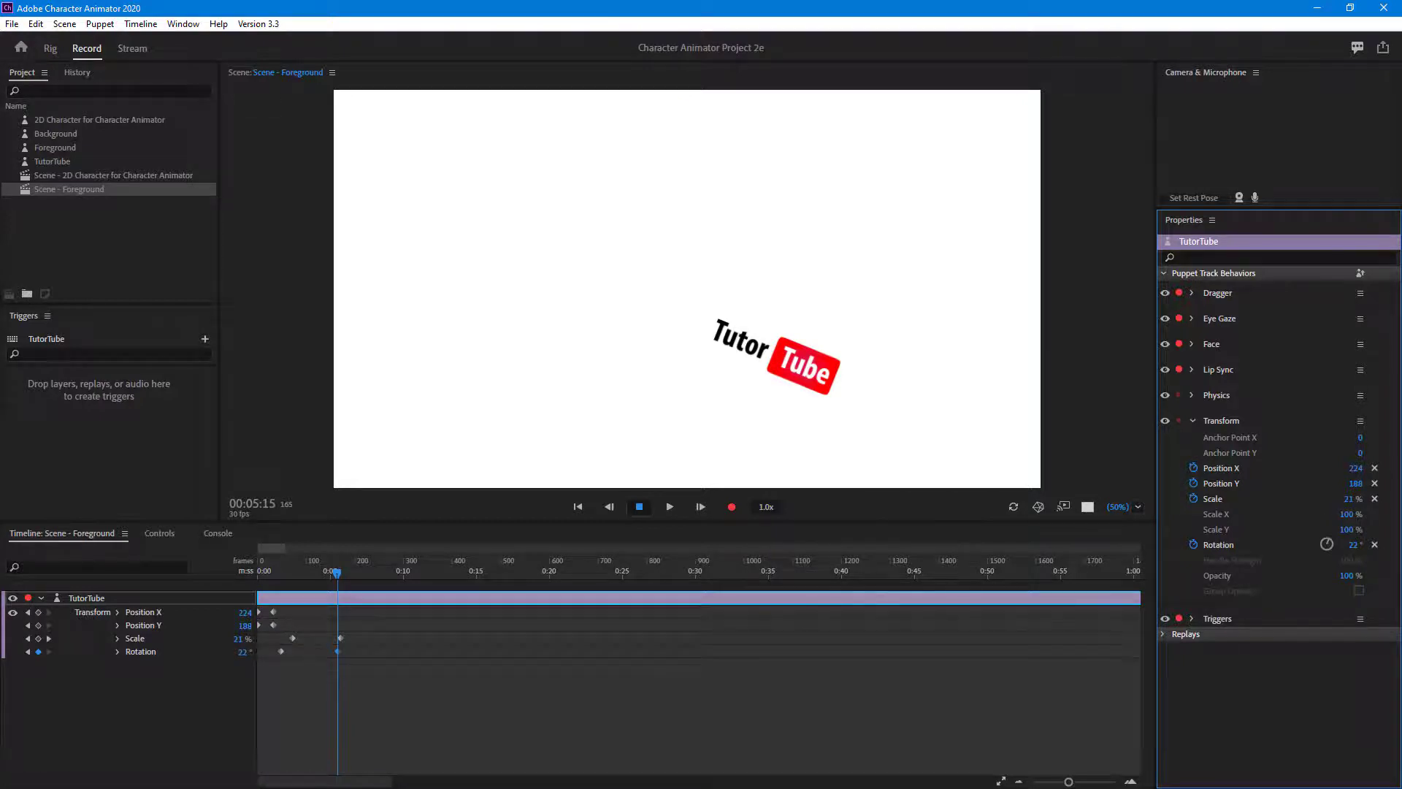
Reveal the logo's Physics behaviour settings, collapse Face and Lip Sync, and scrub back to 00:03:07
click(1192, 396)
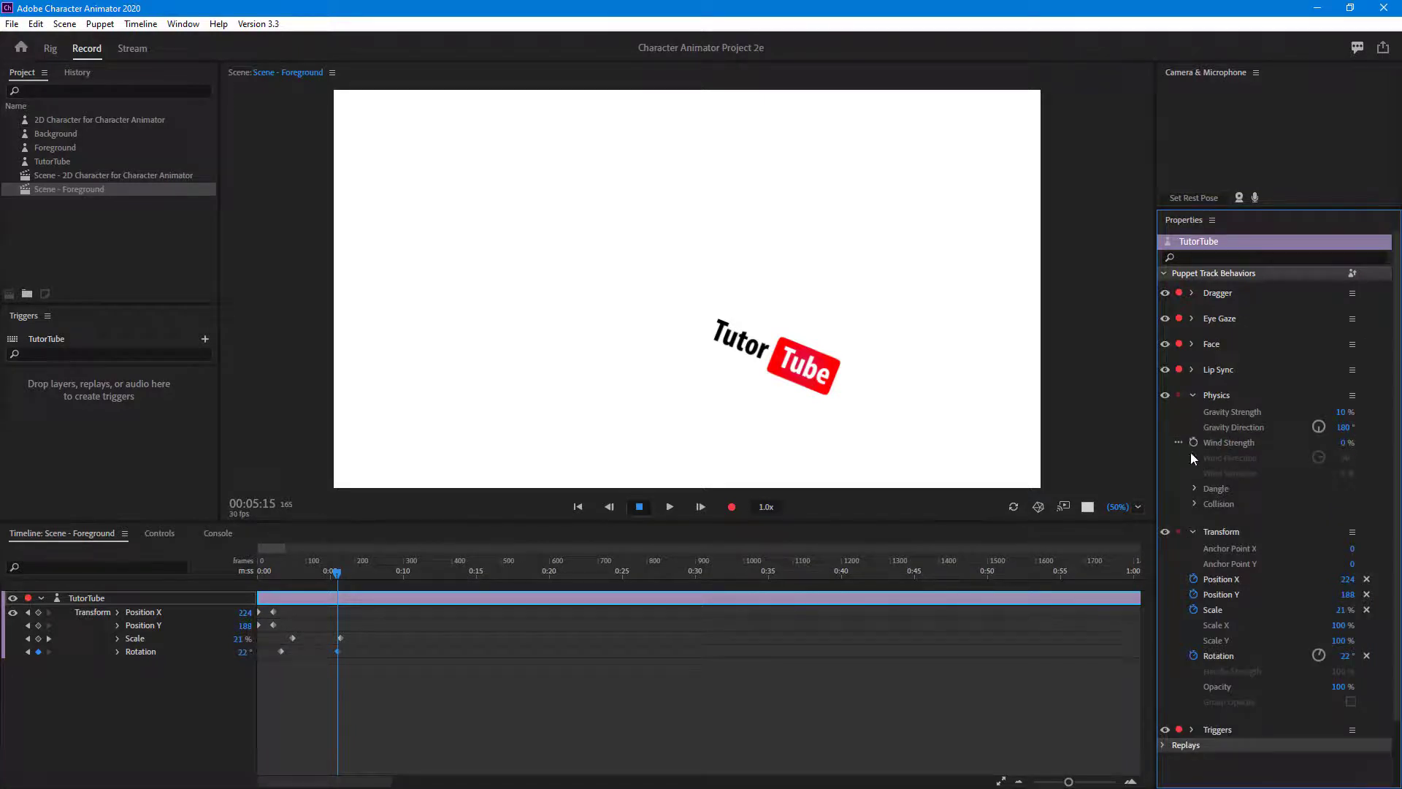
click(1192, 370)
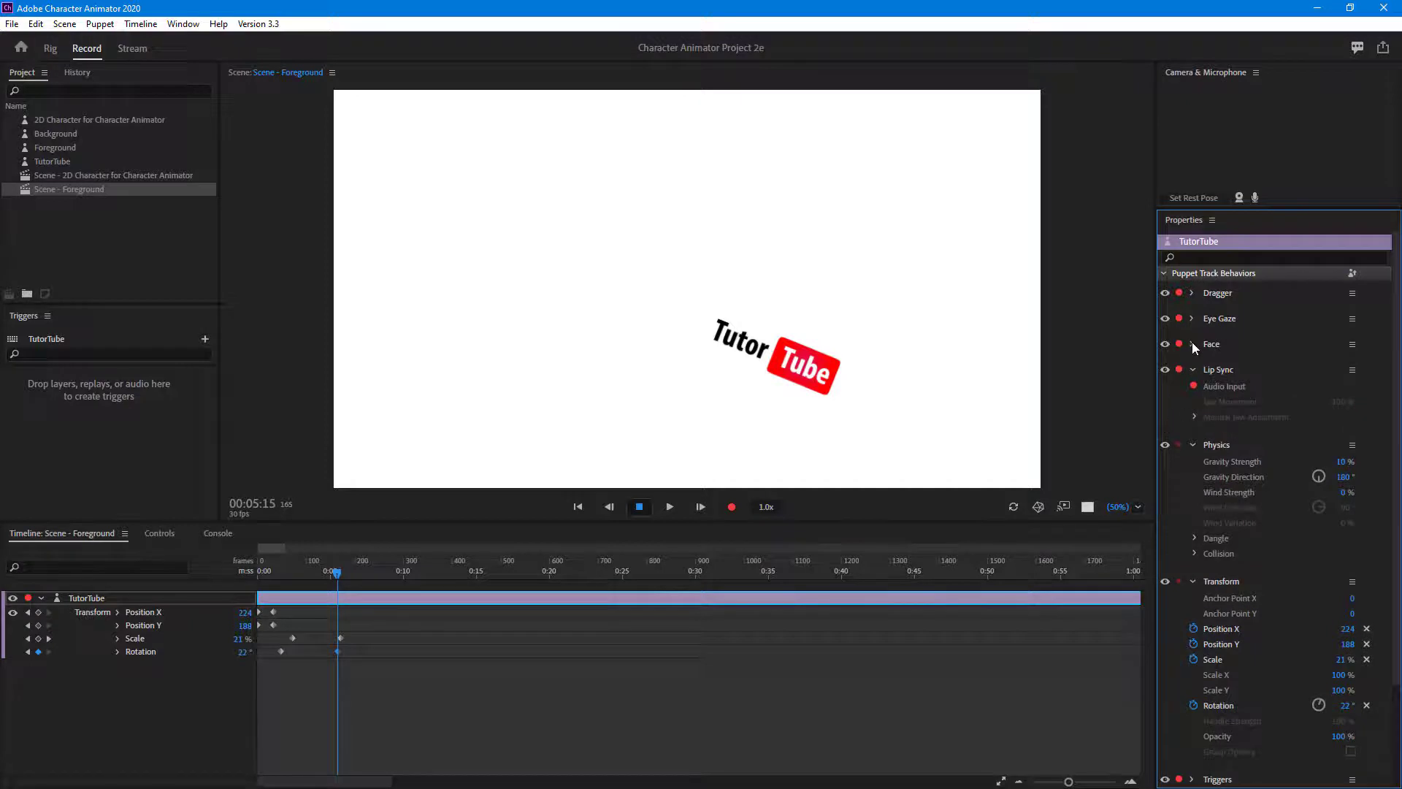
click(1193, 345)
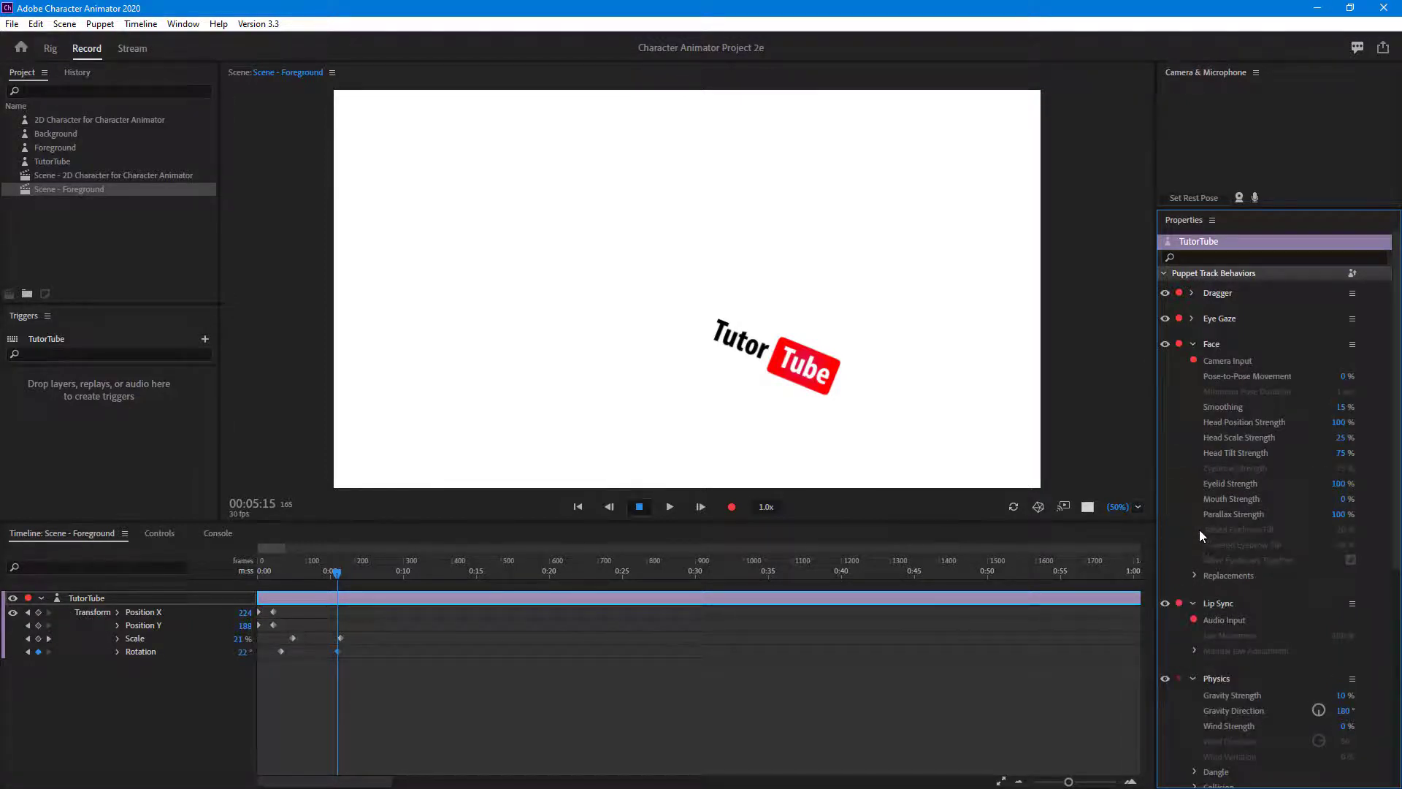
click(1194, 345)
click(1194, 371)
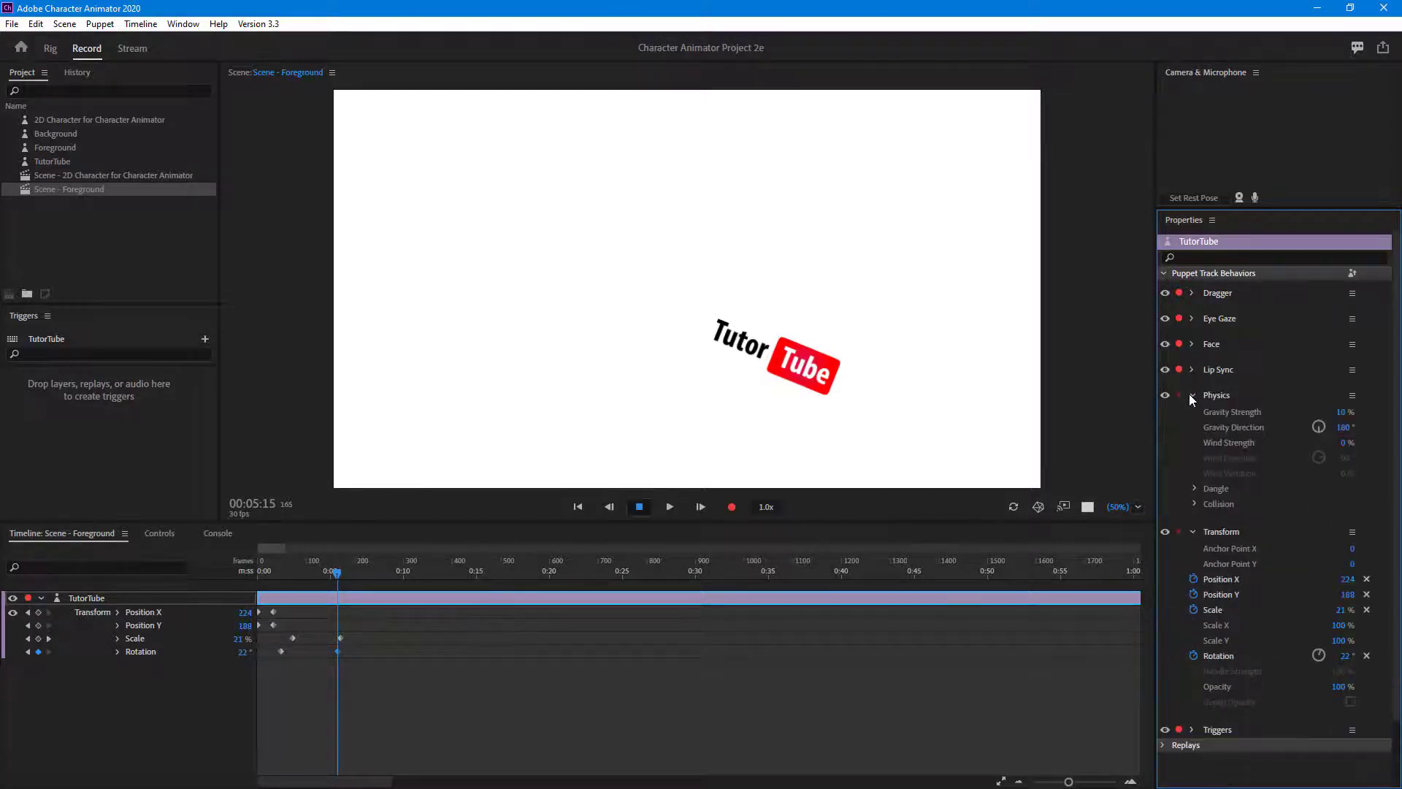
mouse_move(314, 575)
mouse_down()
mouse_move(276, 573)
mouse_move(353, 579)
mouse_move(266, 581)
mouse_move(317, 583)
mouse_move(305, 594)
mouse_up()
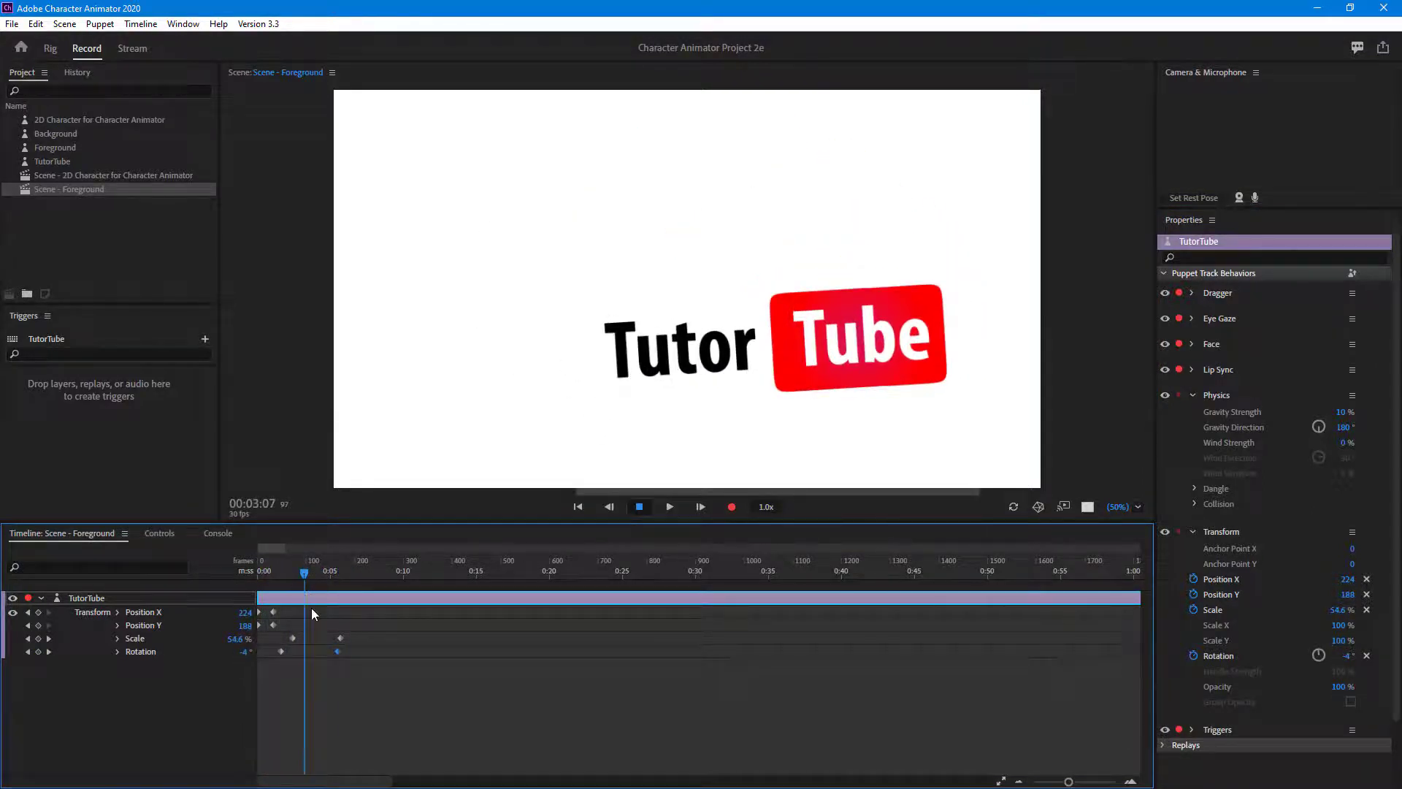
Open the 2D Character scene and scrub through it
click(84, 177)
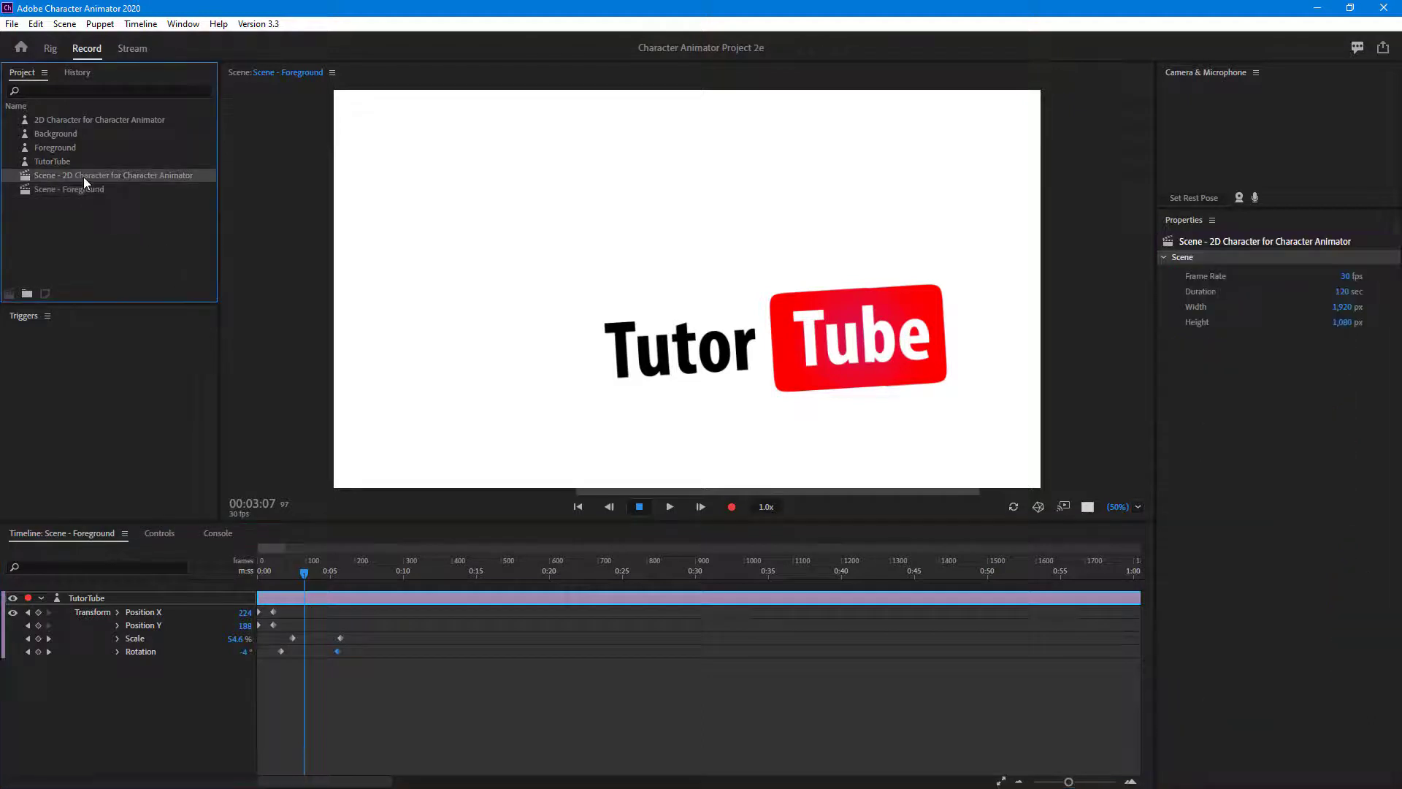
double_click(25, 180)
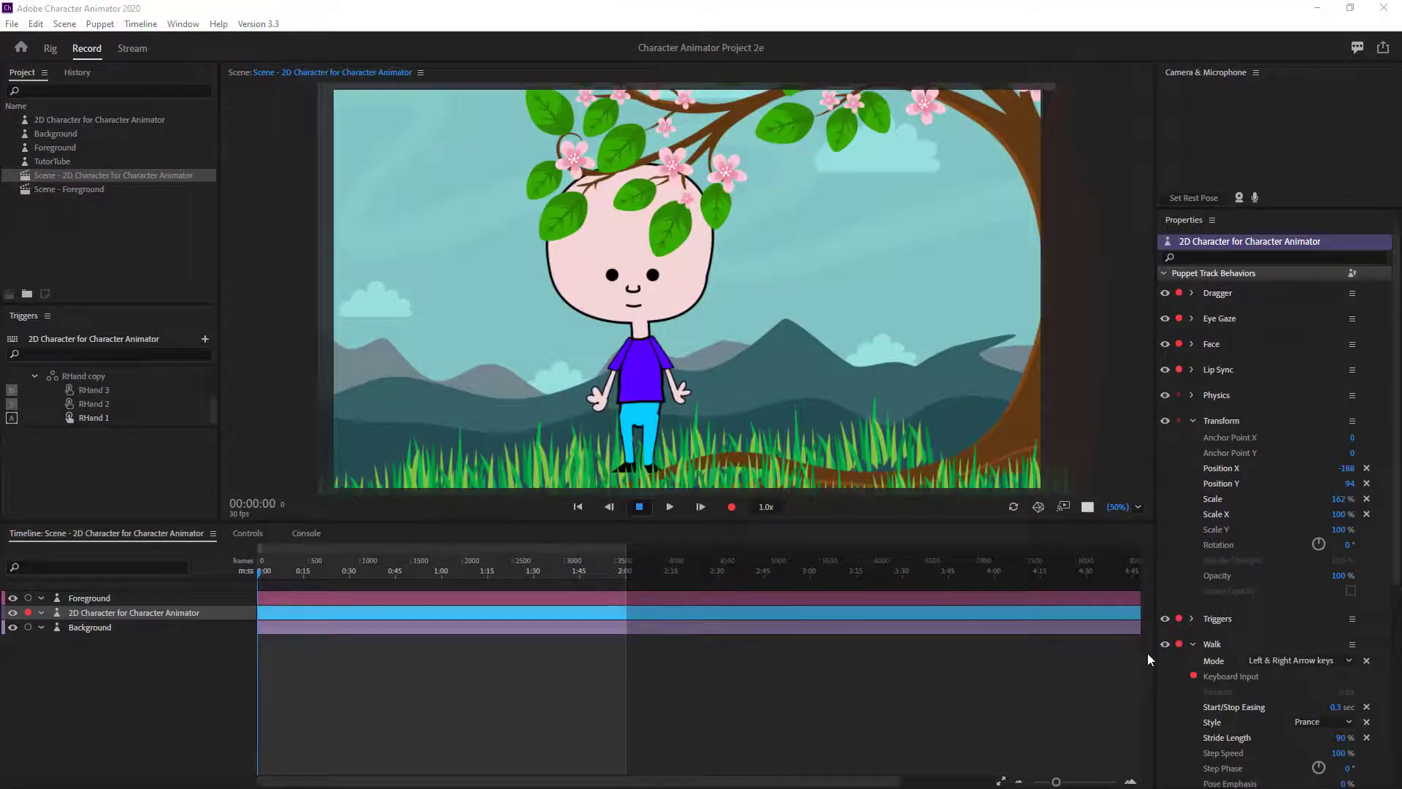
click(1067, 730)
drag(275, 567, 177, 585)
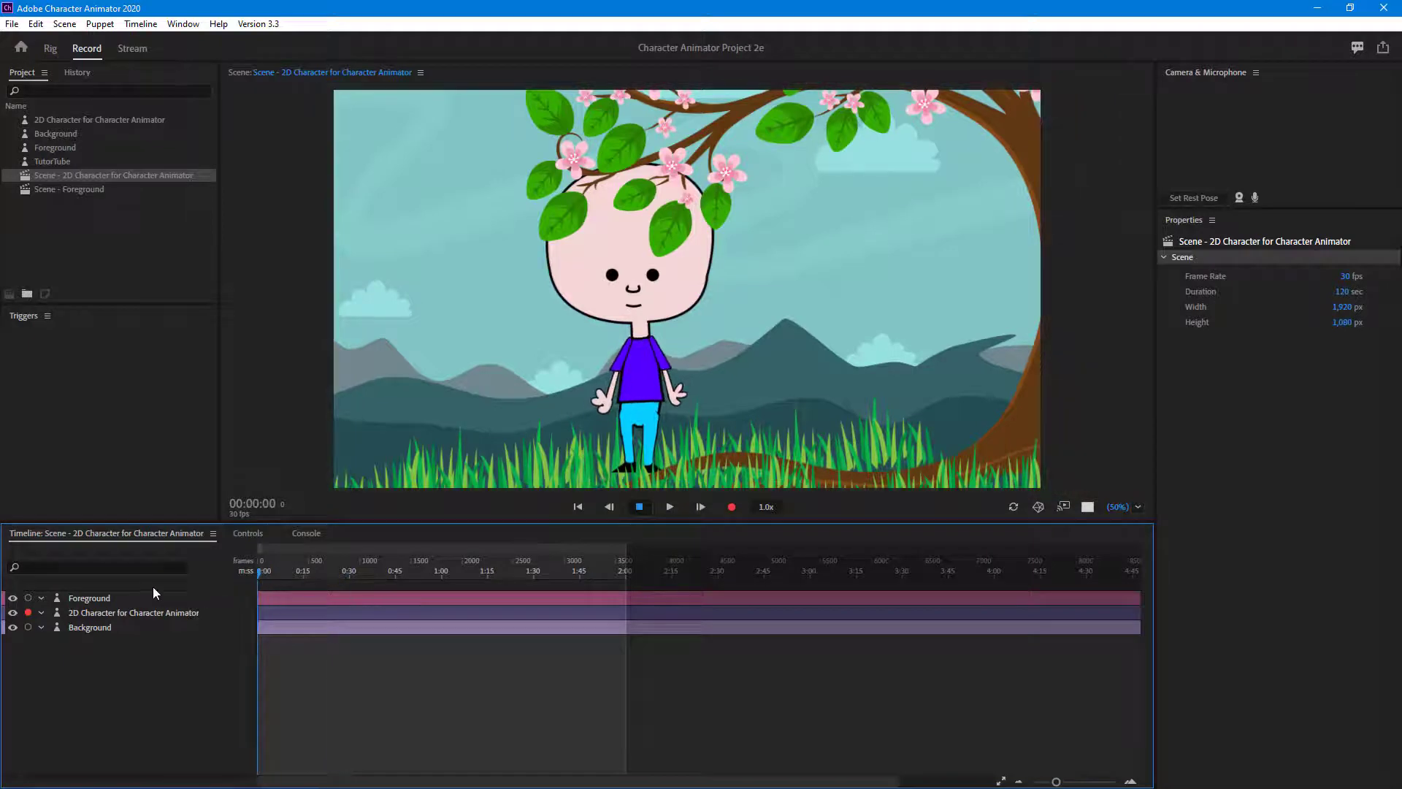
Keyframe the Foreground layer's Scale from 187% at the start to about 209% at 0:15
click(108, 599)
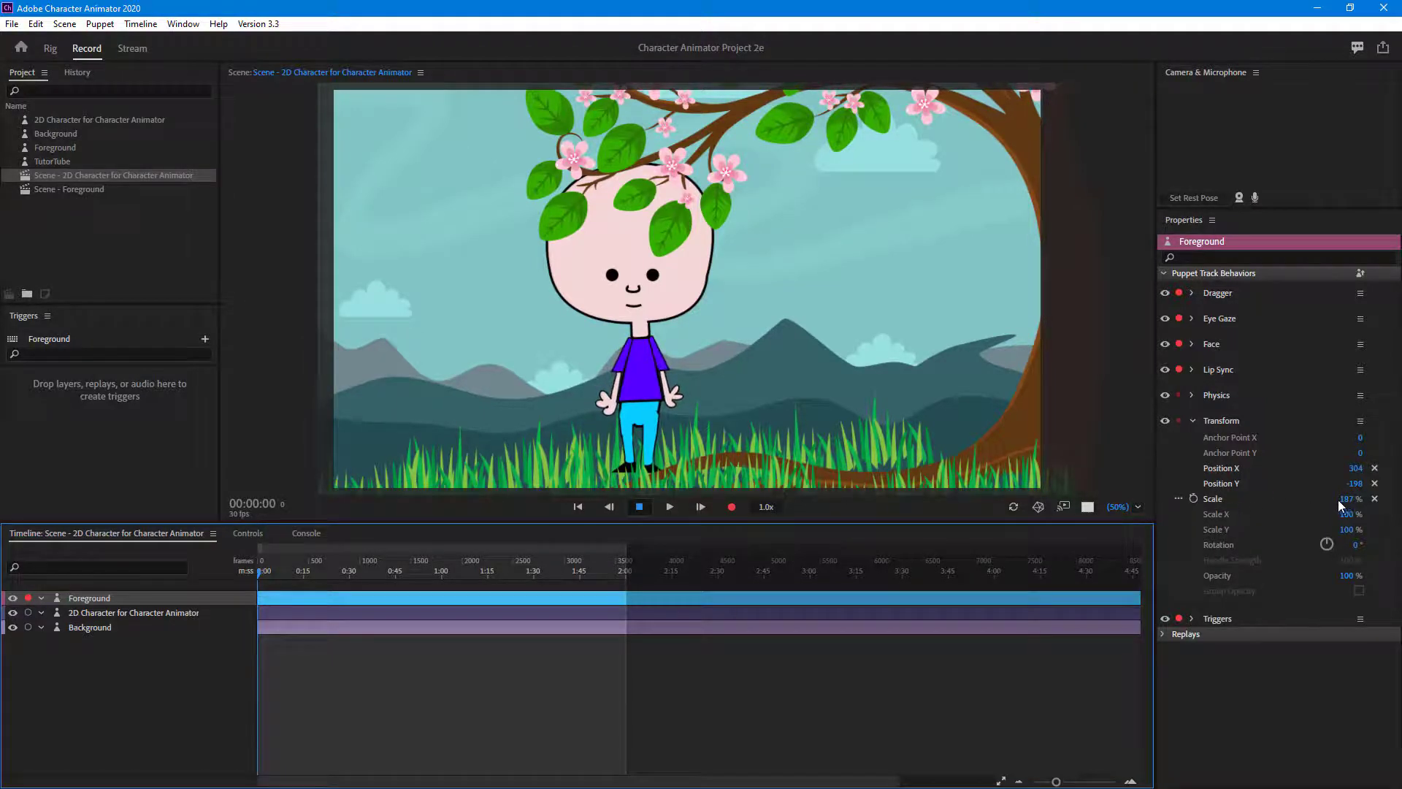
click(1193, 500)
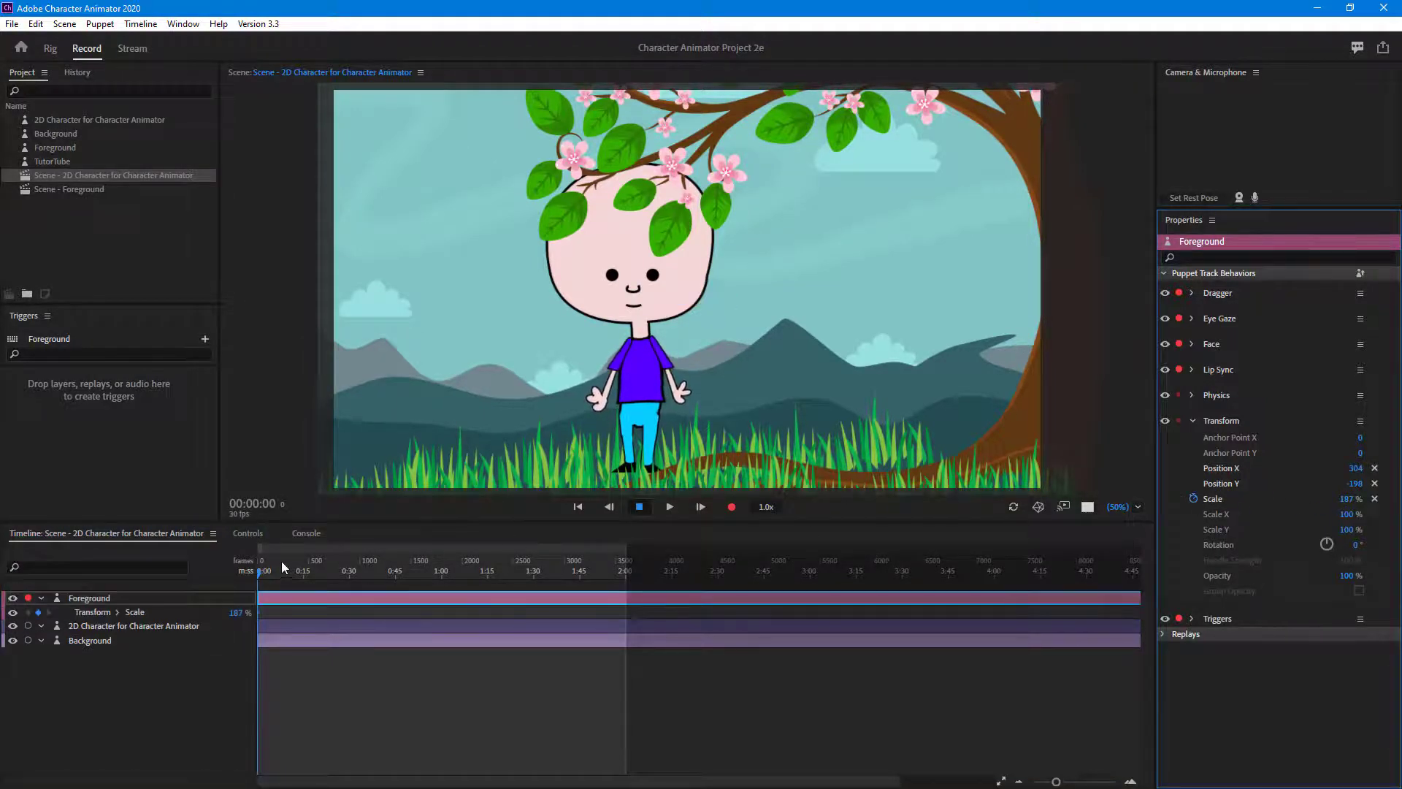
drag(279, 559, 305, 560)
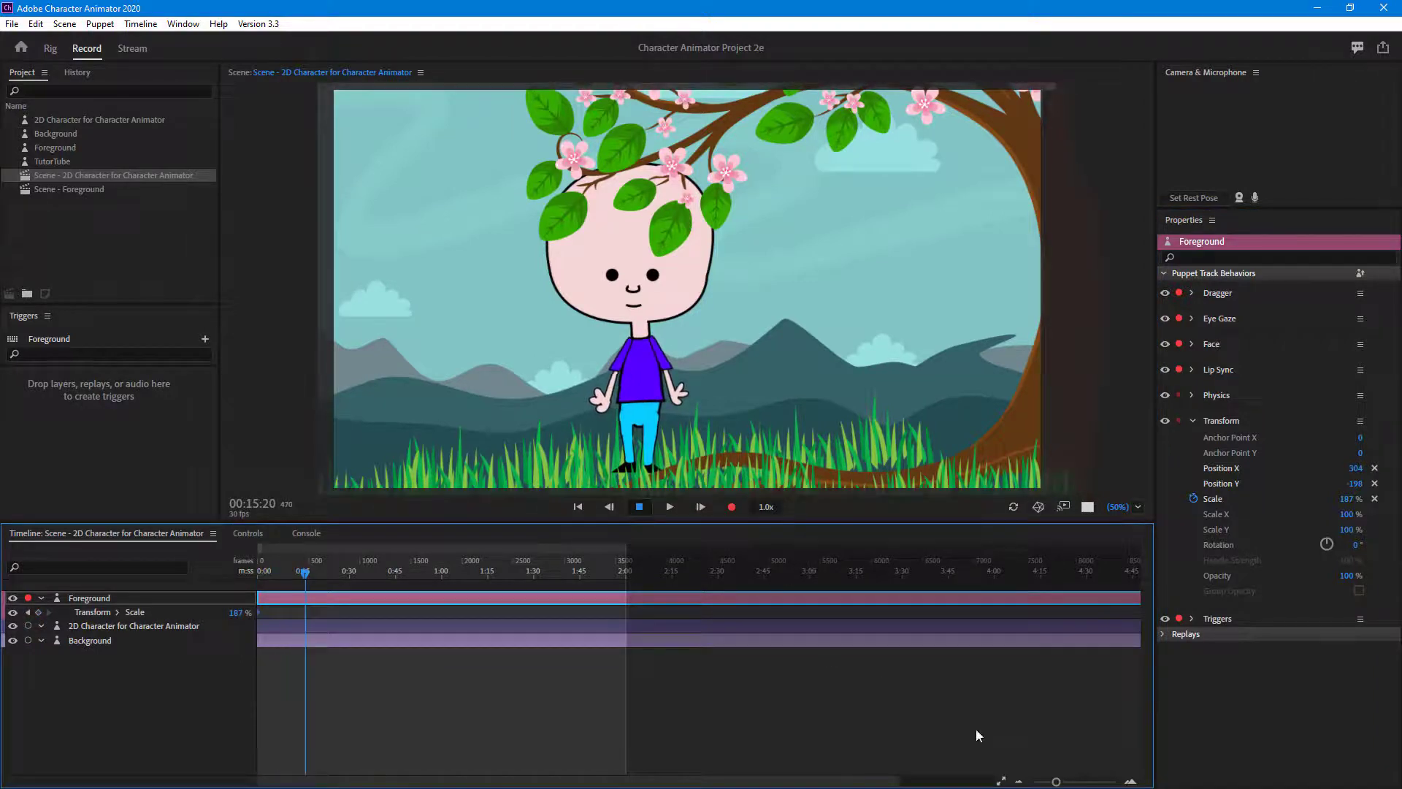
drag(1056, 781, 1067, 781)
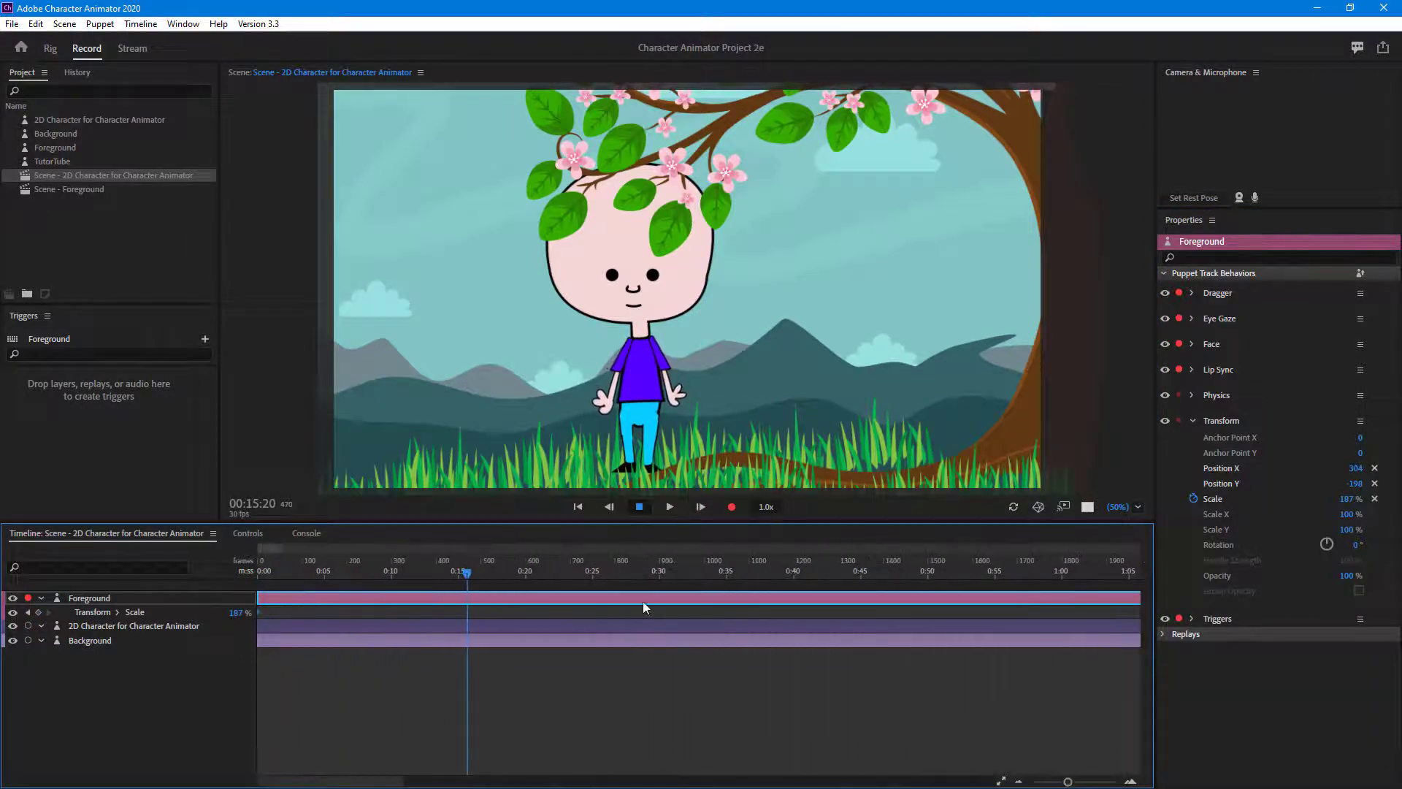
drag(468, 574, 461, 575)
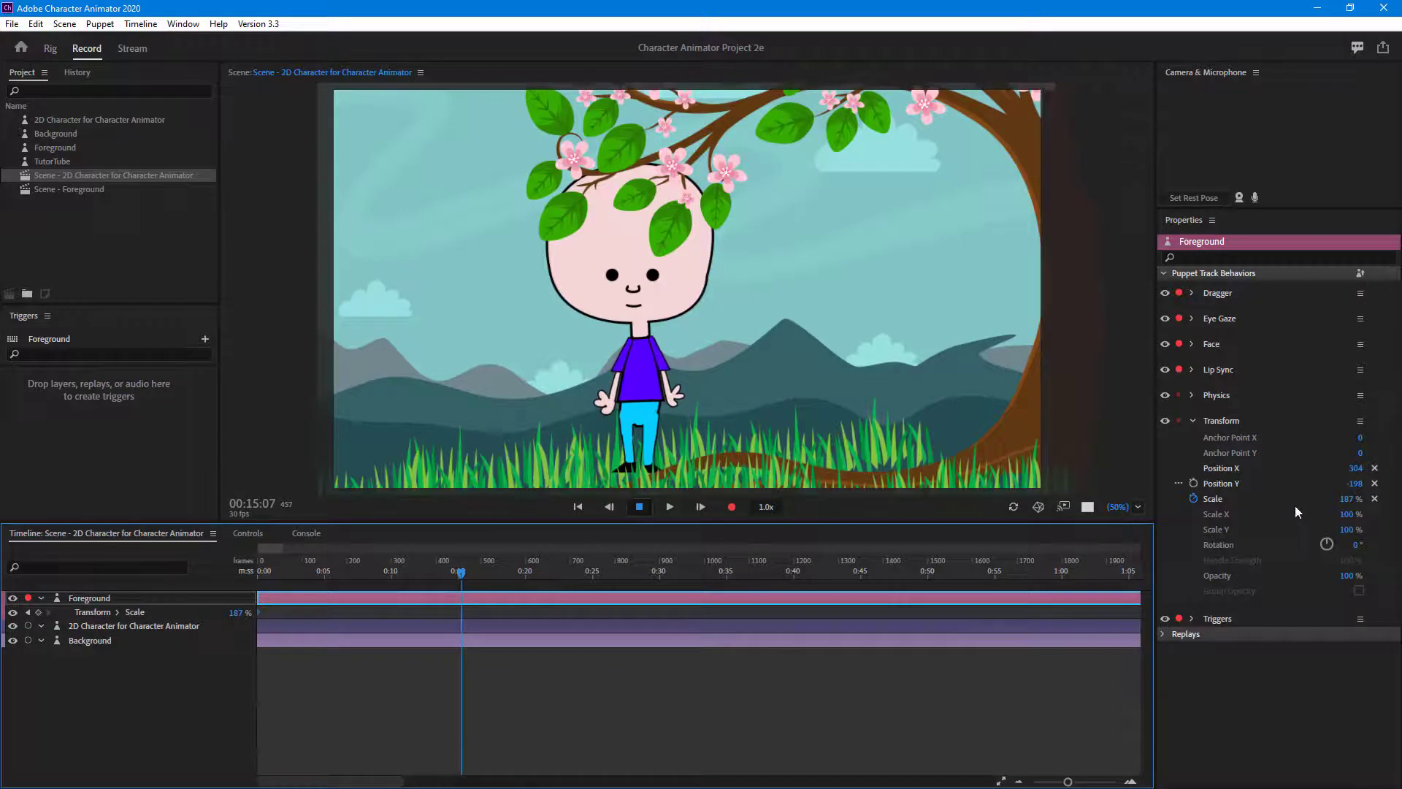
drag(1346, 498, 1364, 500)
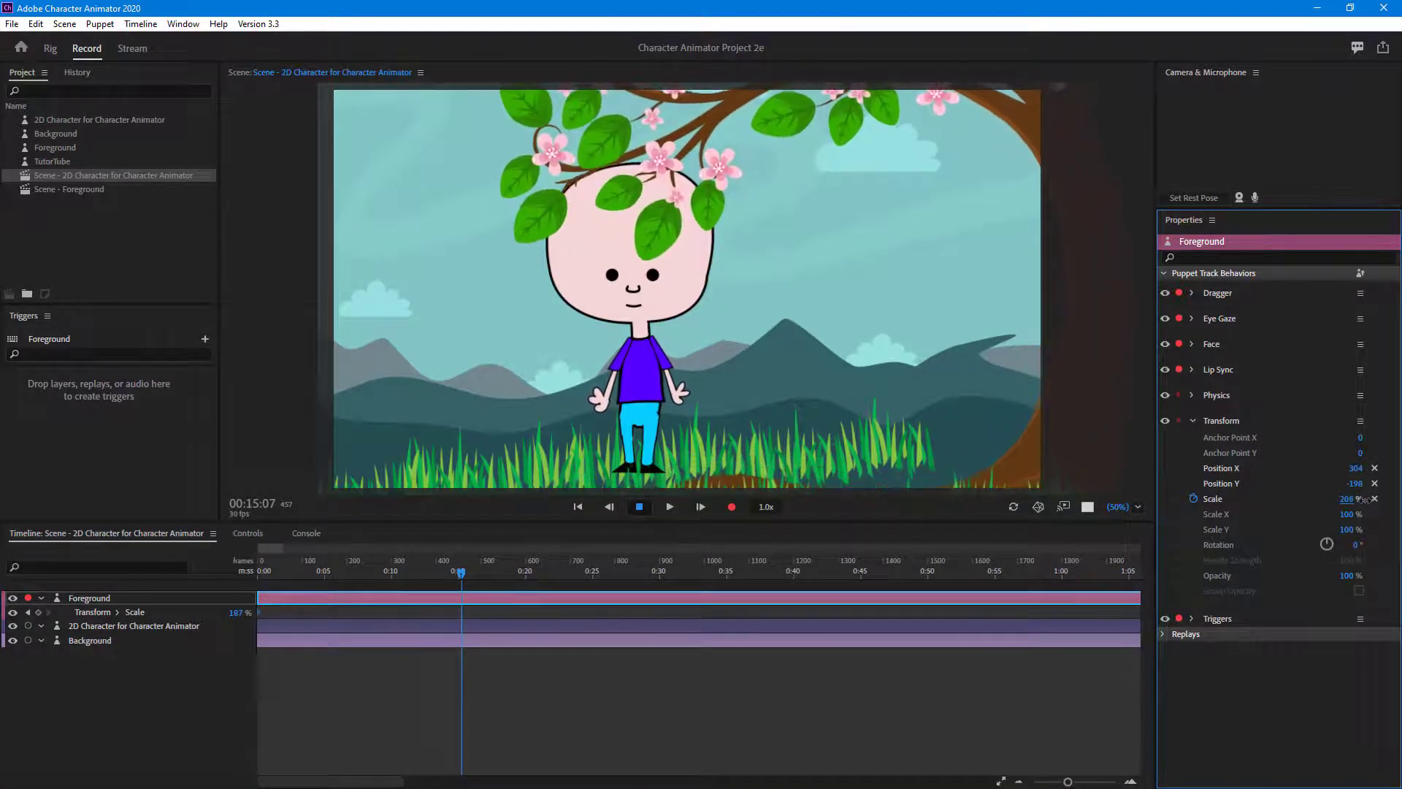
drag(459, 576, 144, 630)
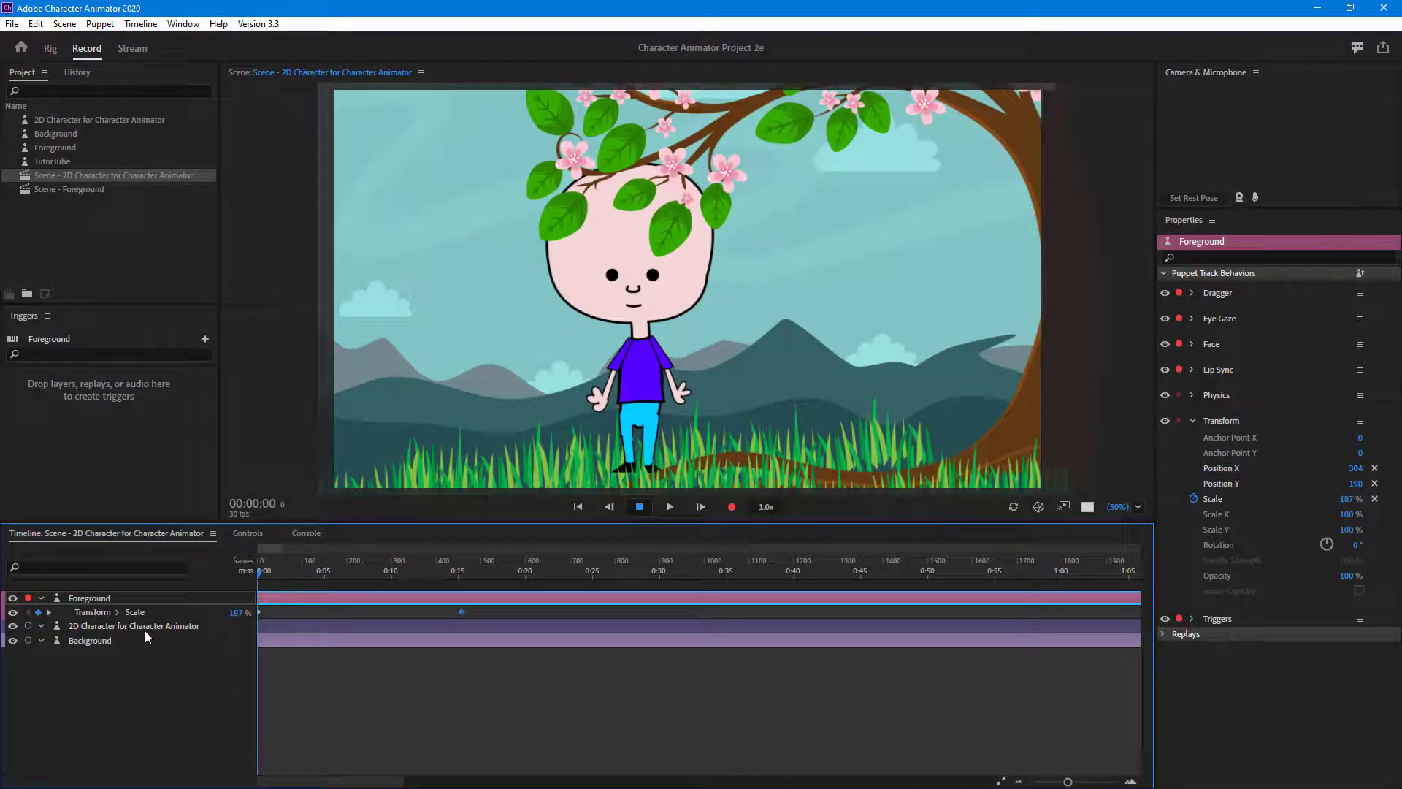
Keyframe the Background layer's Scale from 246% at the start to about 261% at 0:15
click(111, 638)
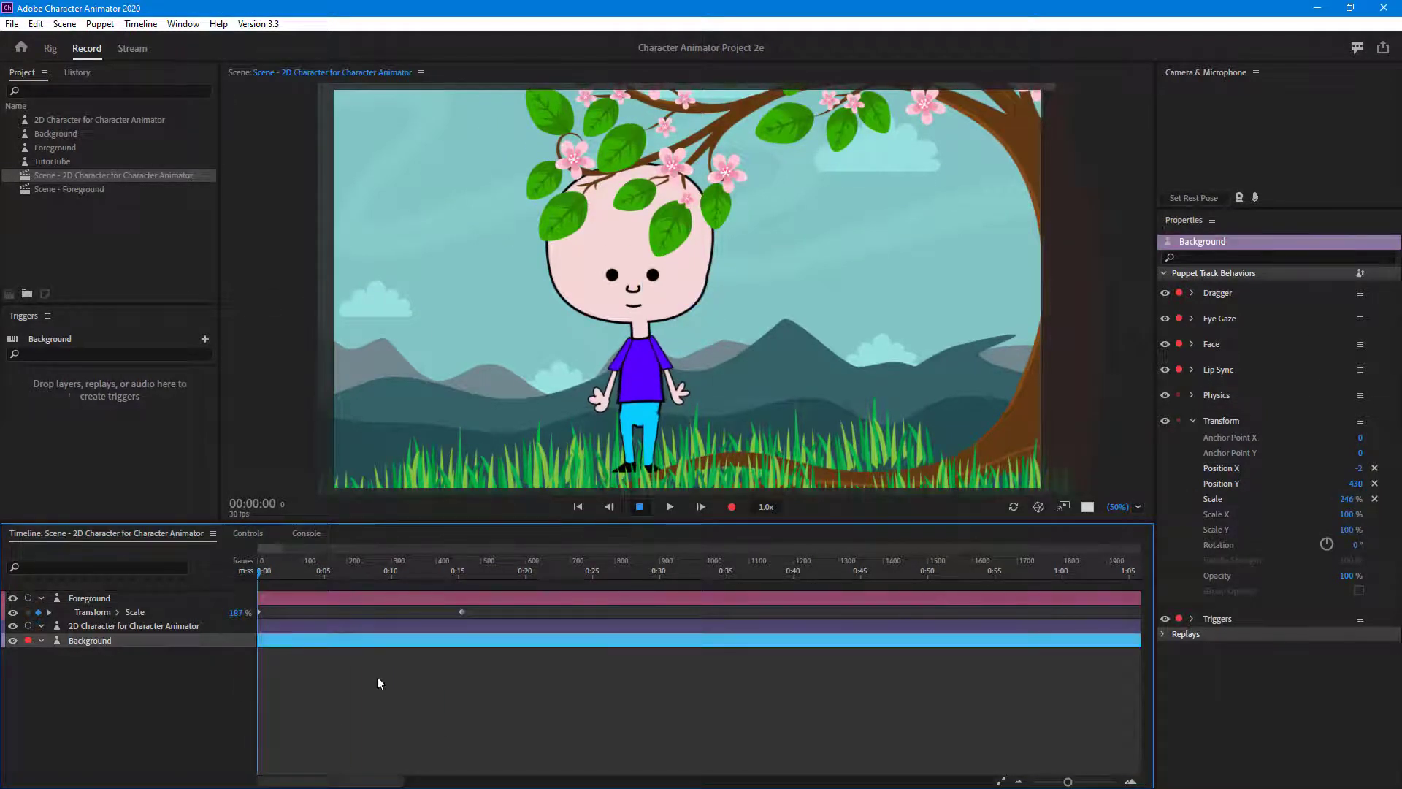
click(1194, 499)
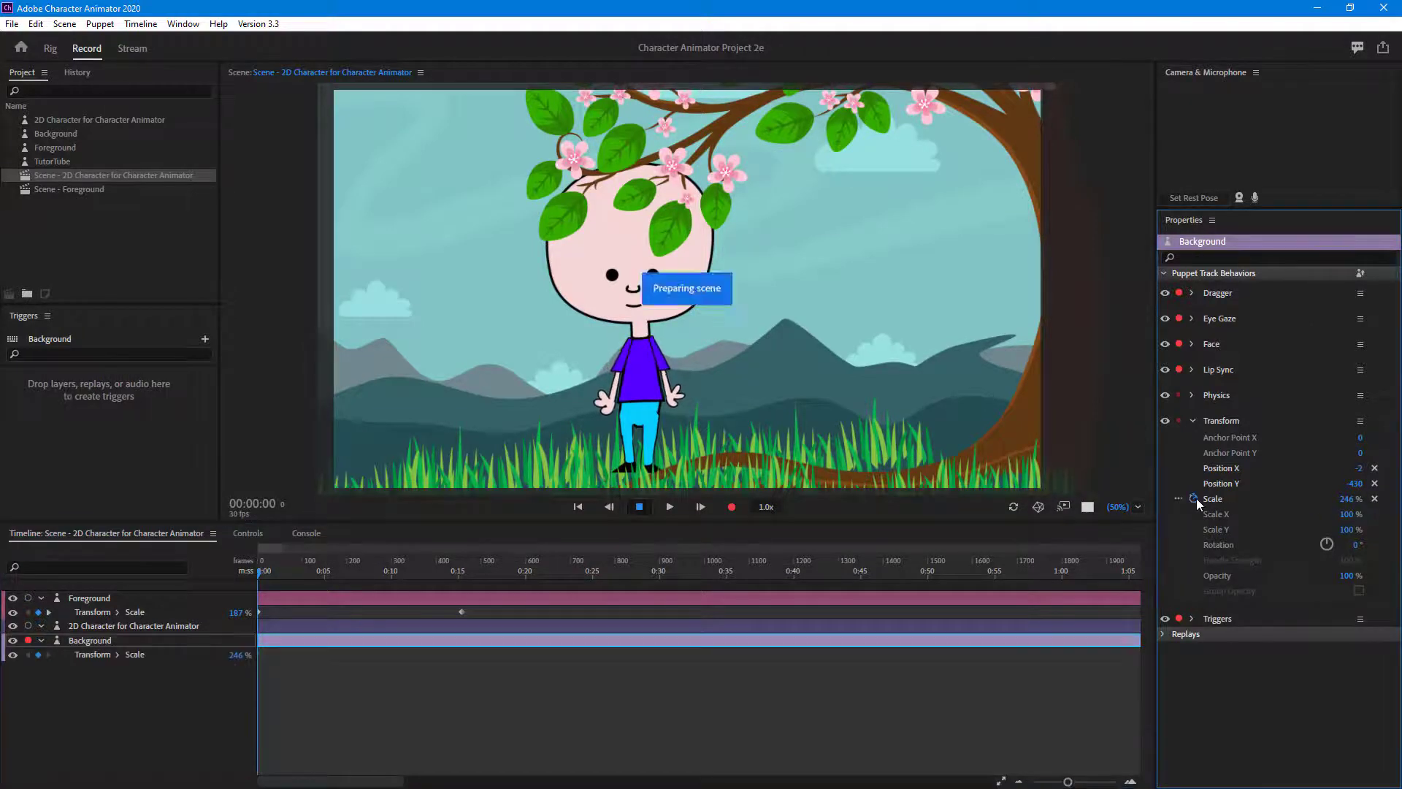
drag(454, 563, 459, 563)
drag(1341, 502, 1380, 500)
drag(447, 575, 215, 620)
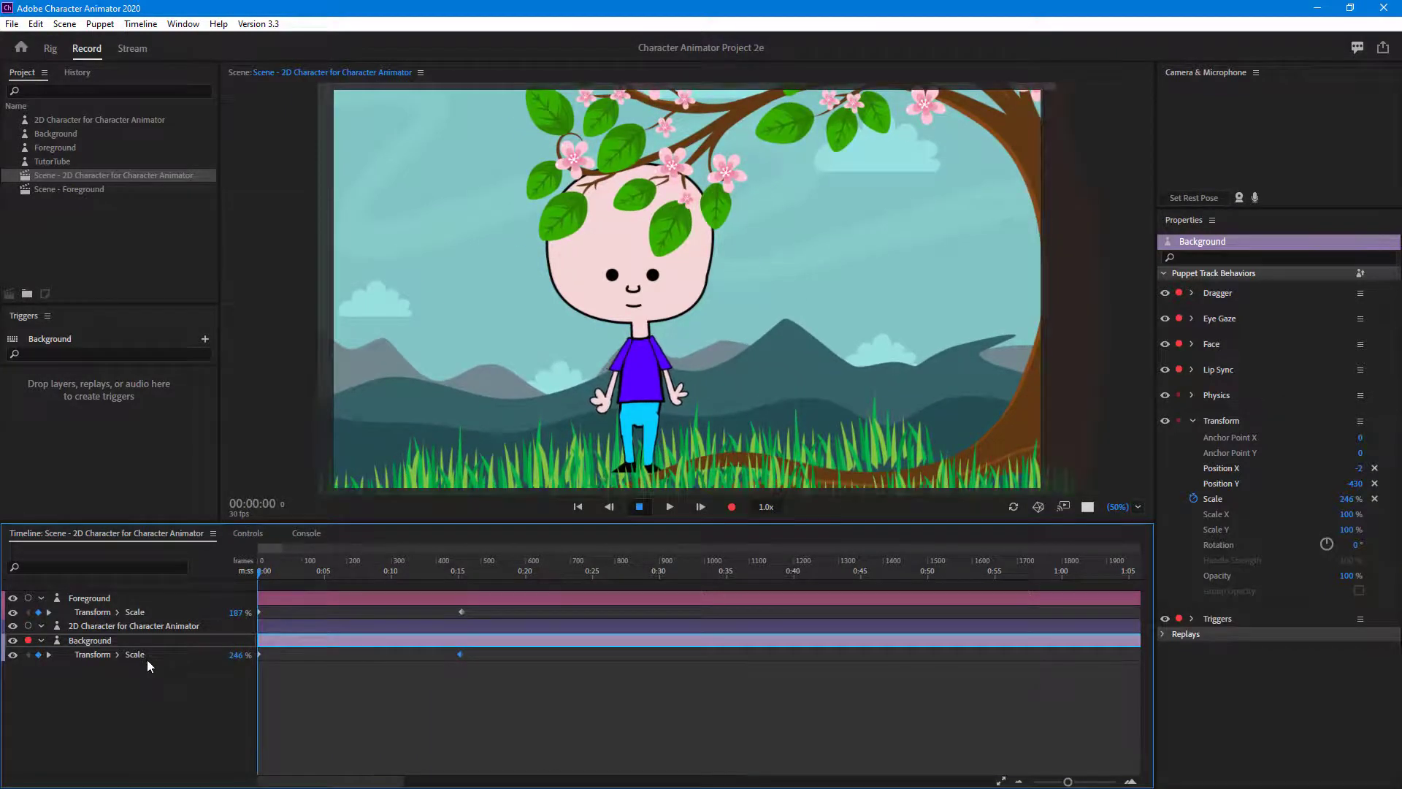
Show the Foreground scale graph, collapse the Foreground tracks, and select the character puppet layer
click(118, 612)
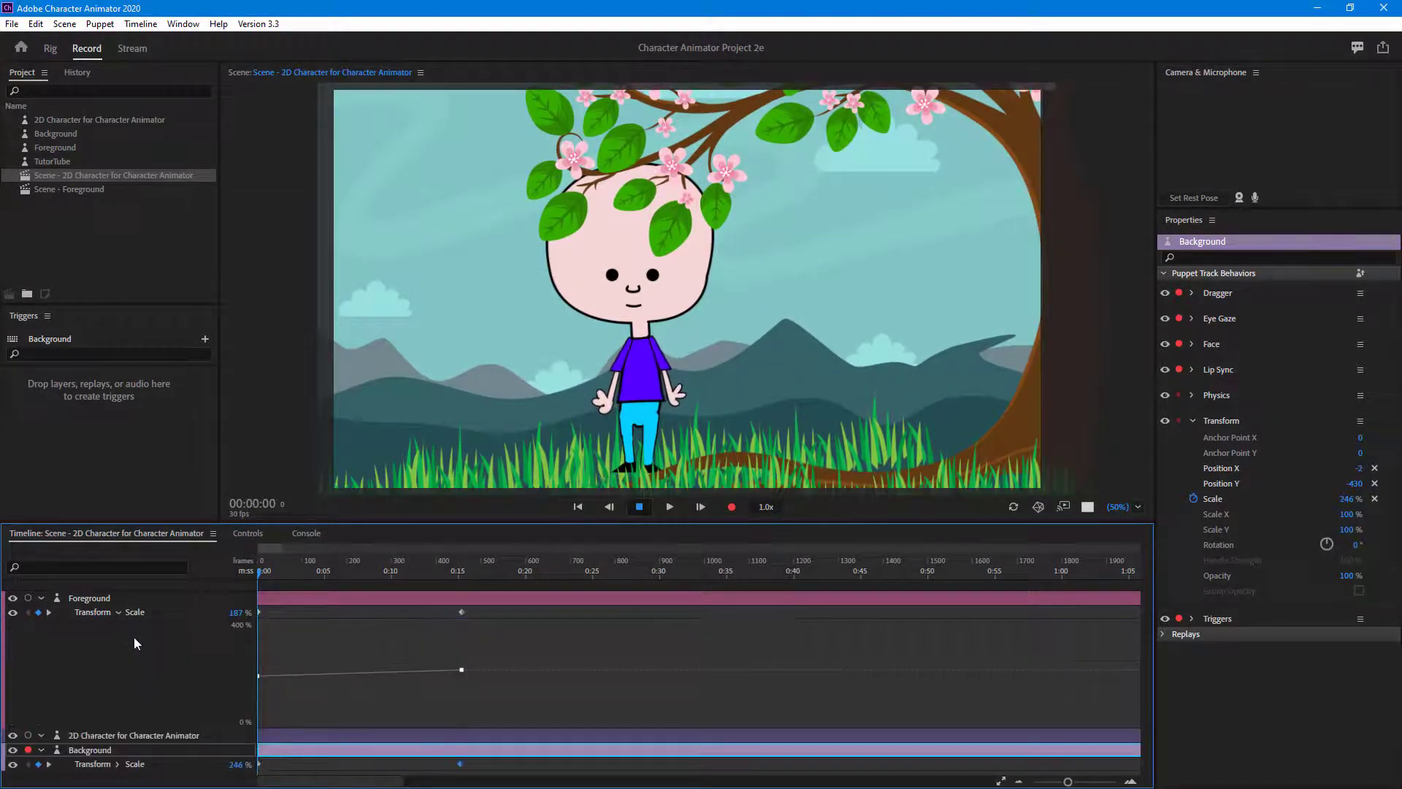
click(41, 598)
click(100, 614)
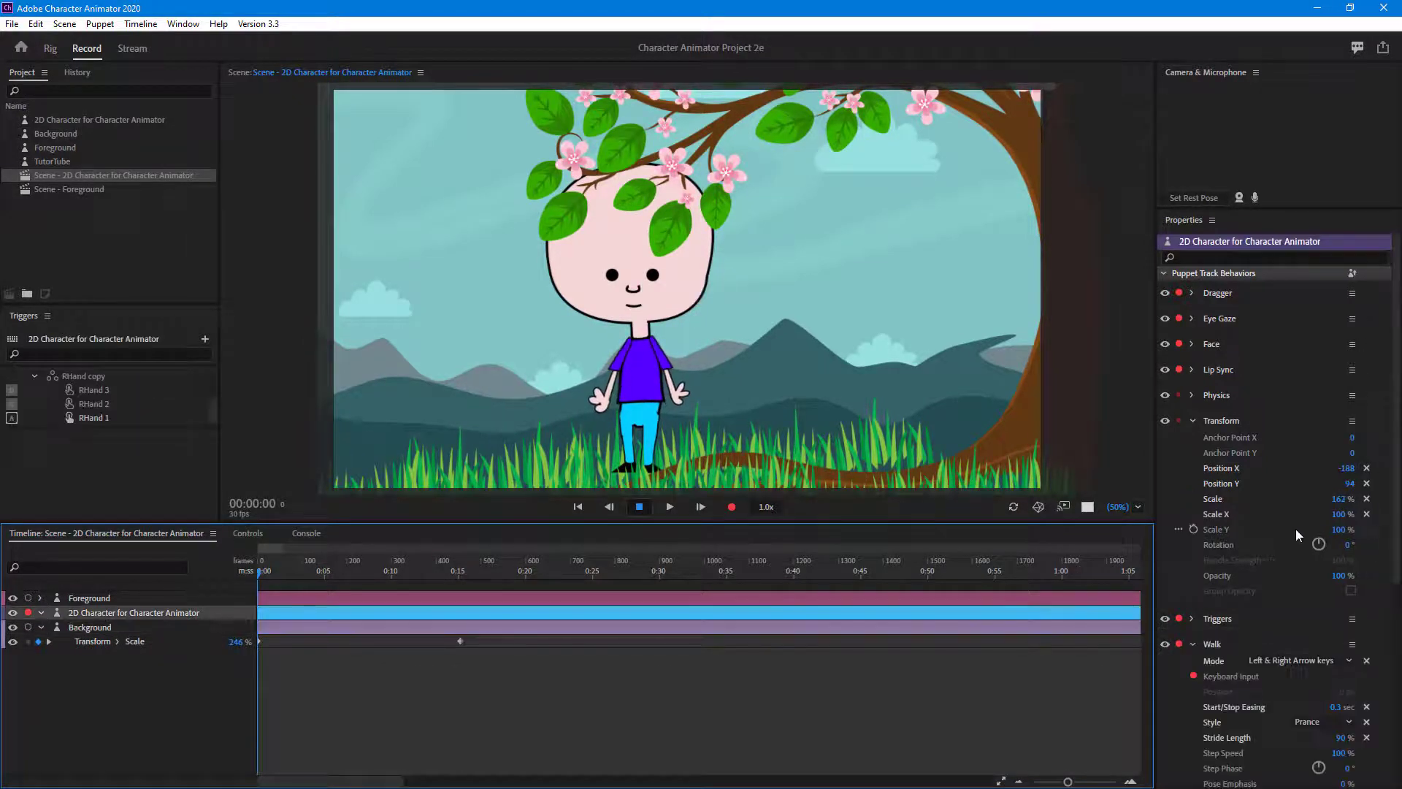
Keyframe the character puppet's Scale from 162% at the start to a larger size at 0:15, then review
click(1193, 500)
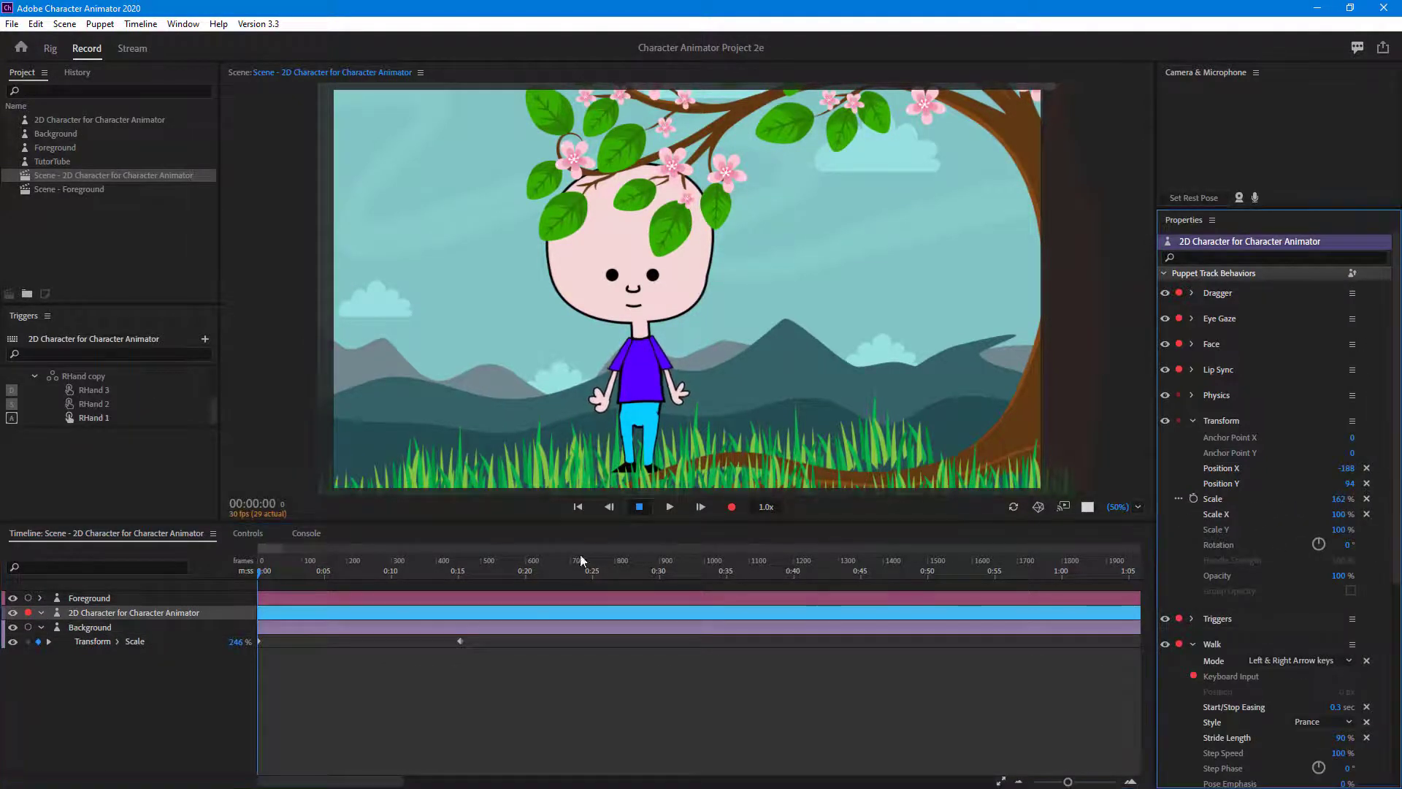
click(466, 570)
drag(463, 571, 457, 571)
drag(1338, 499, 1352, 499)
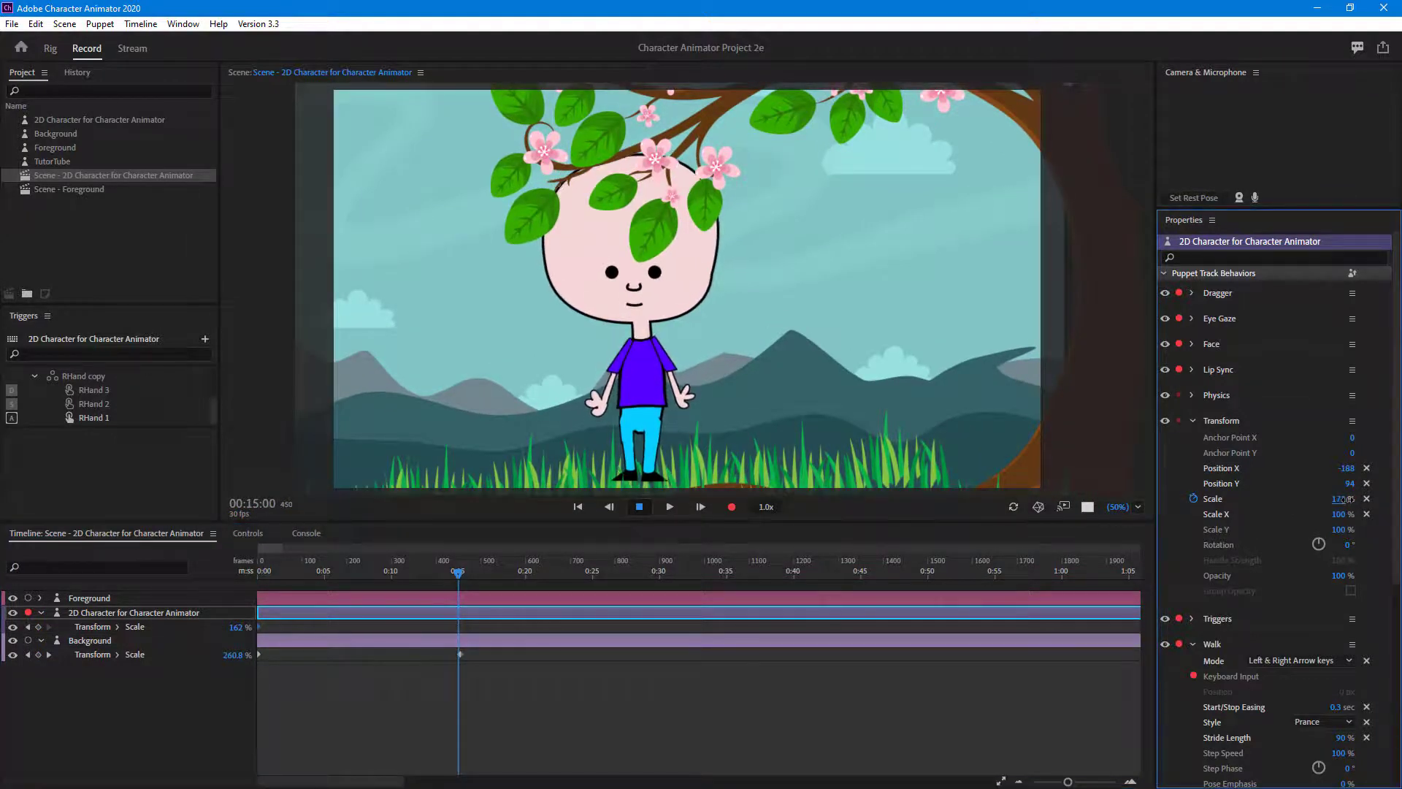
drag(459, 577, 197, 633)
click(459, 625)
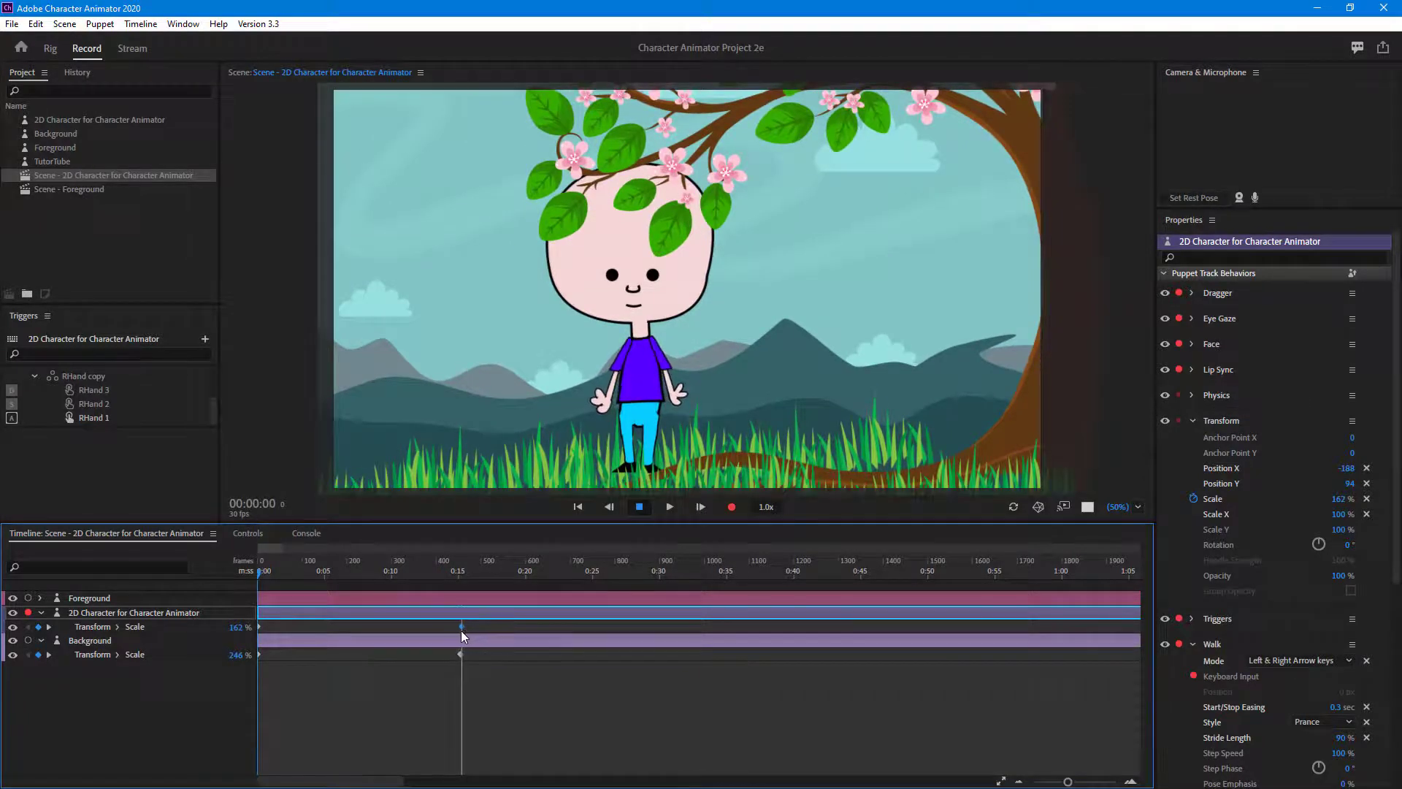
drag(274, 566, 168, 621)
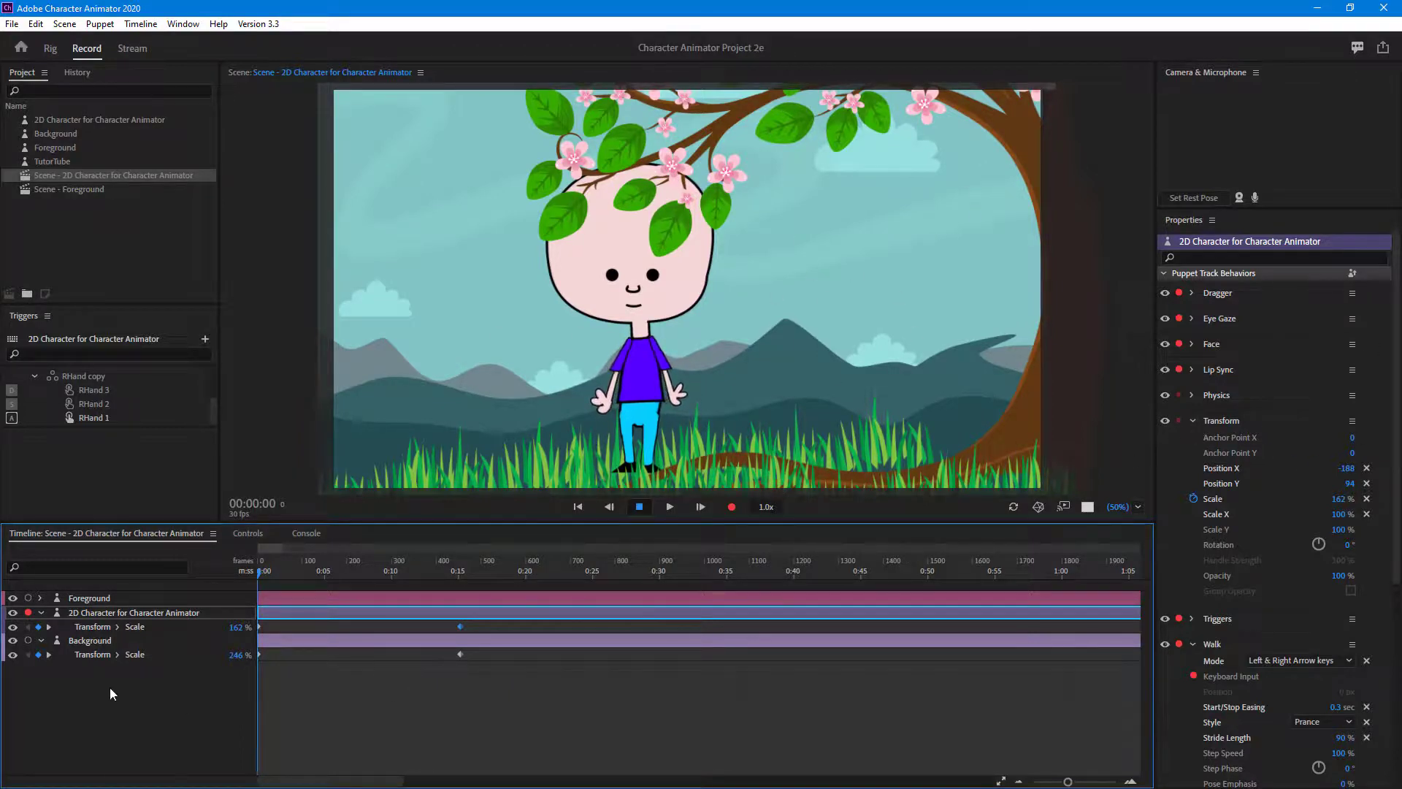
Collapse the character track and keyframe its Position X at -188, adjusting it at 0:15
click(42, 613)
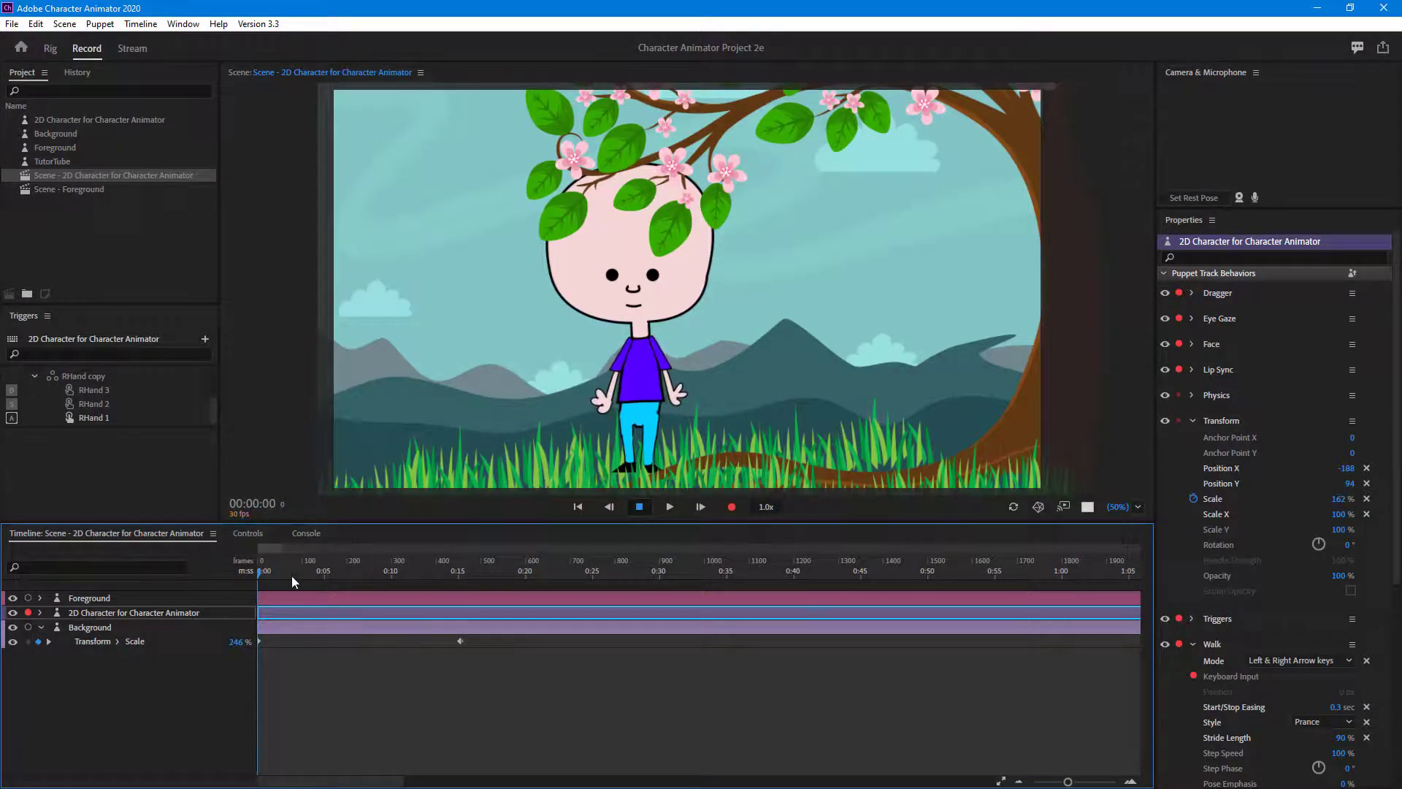
click(1190, 468)
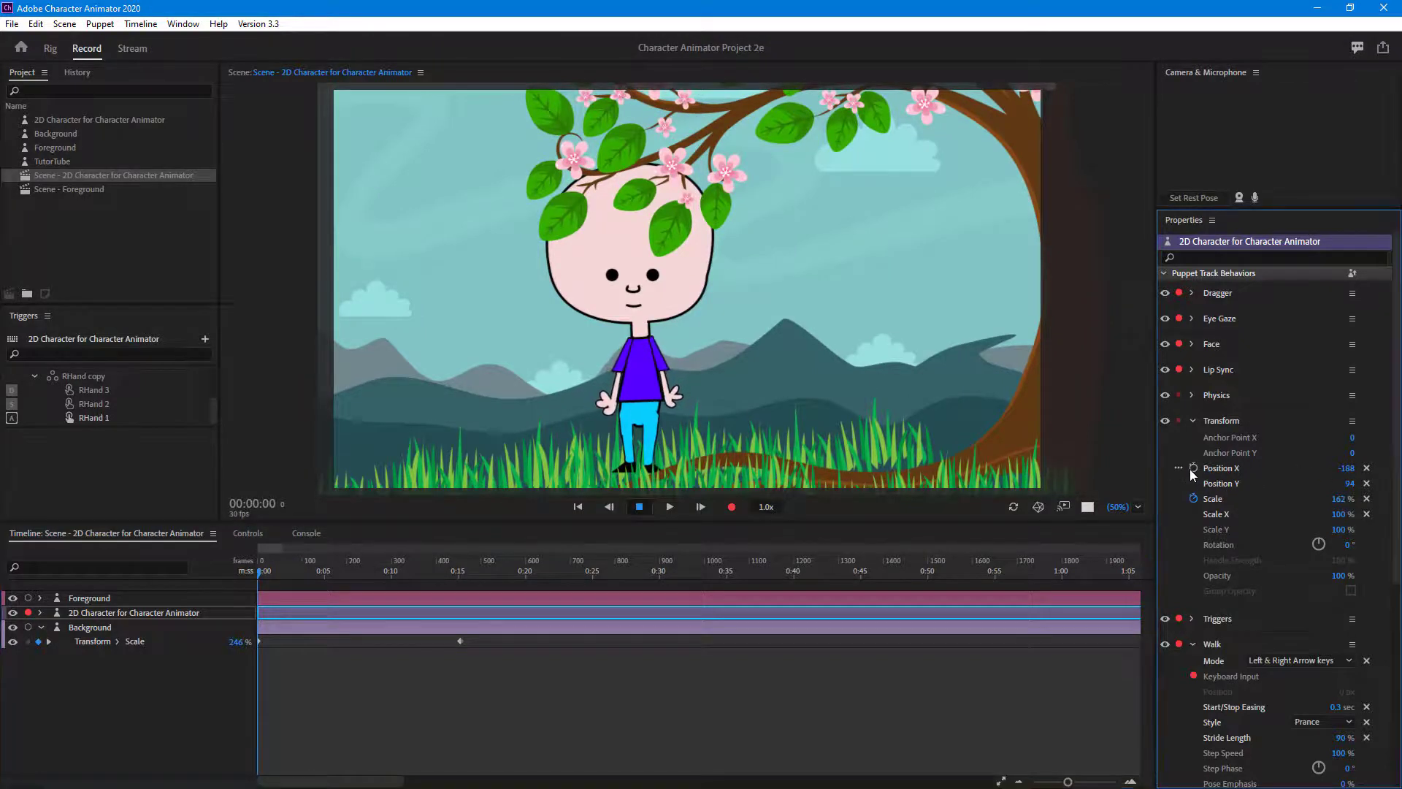
click(460, 569)
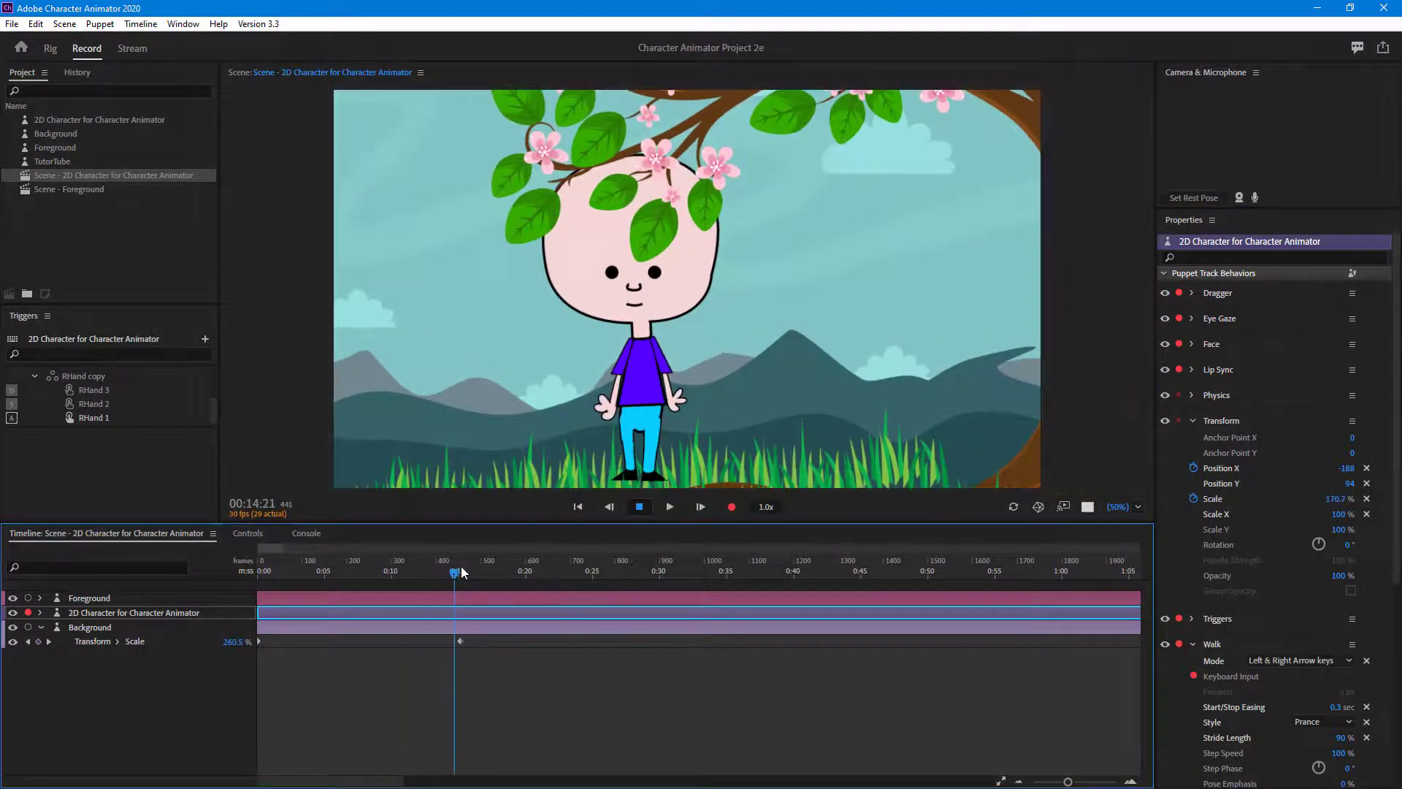
drag(1347, 468, 1354, 471)
Keyframe the Background layer's Position Y from -430 at the start to -410 at 0:15, then preview
click(94, 626)
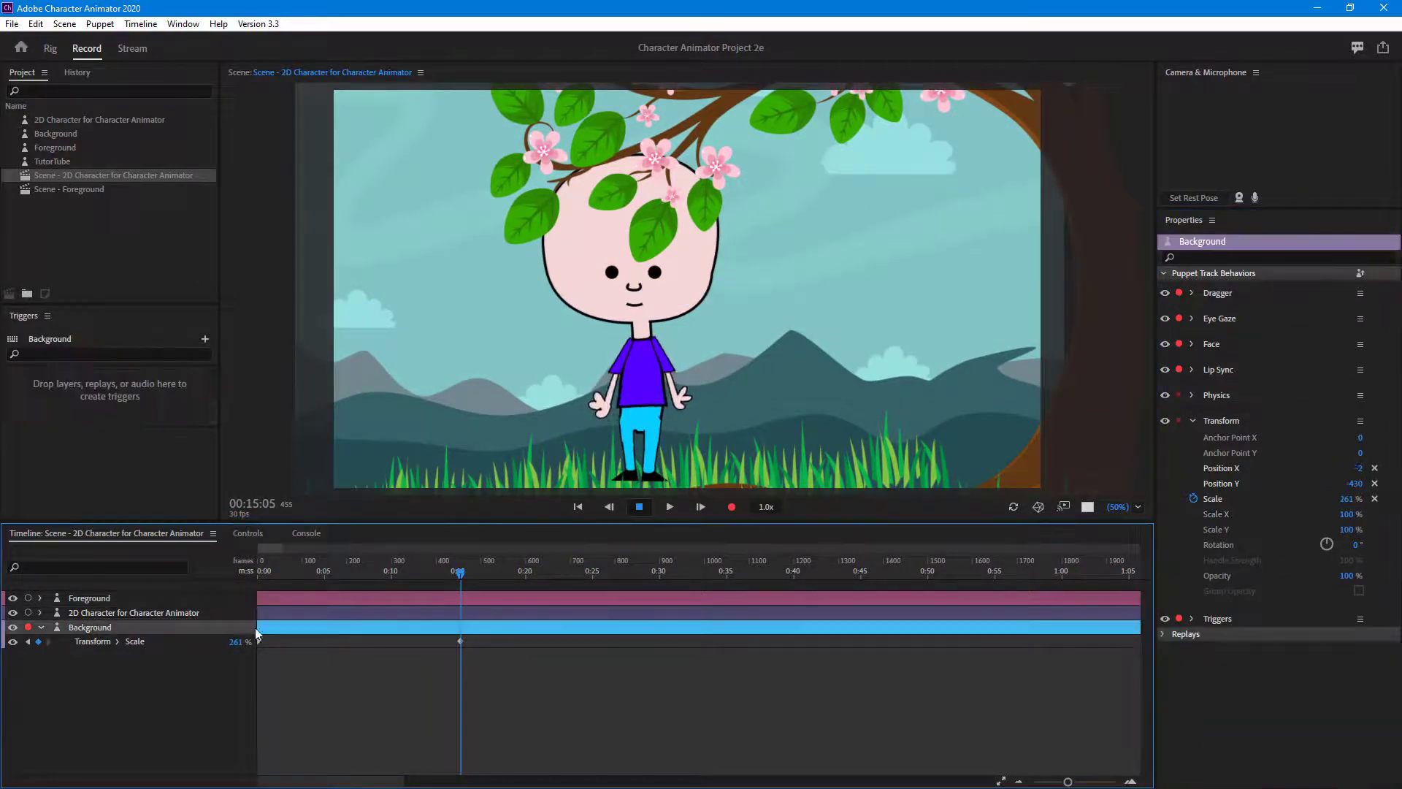
click(402, 585)
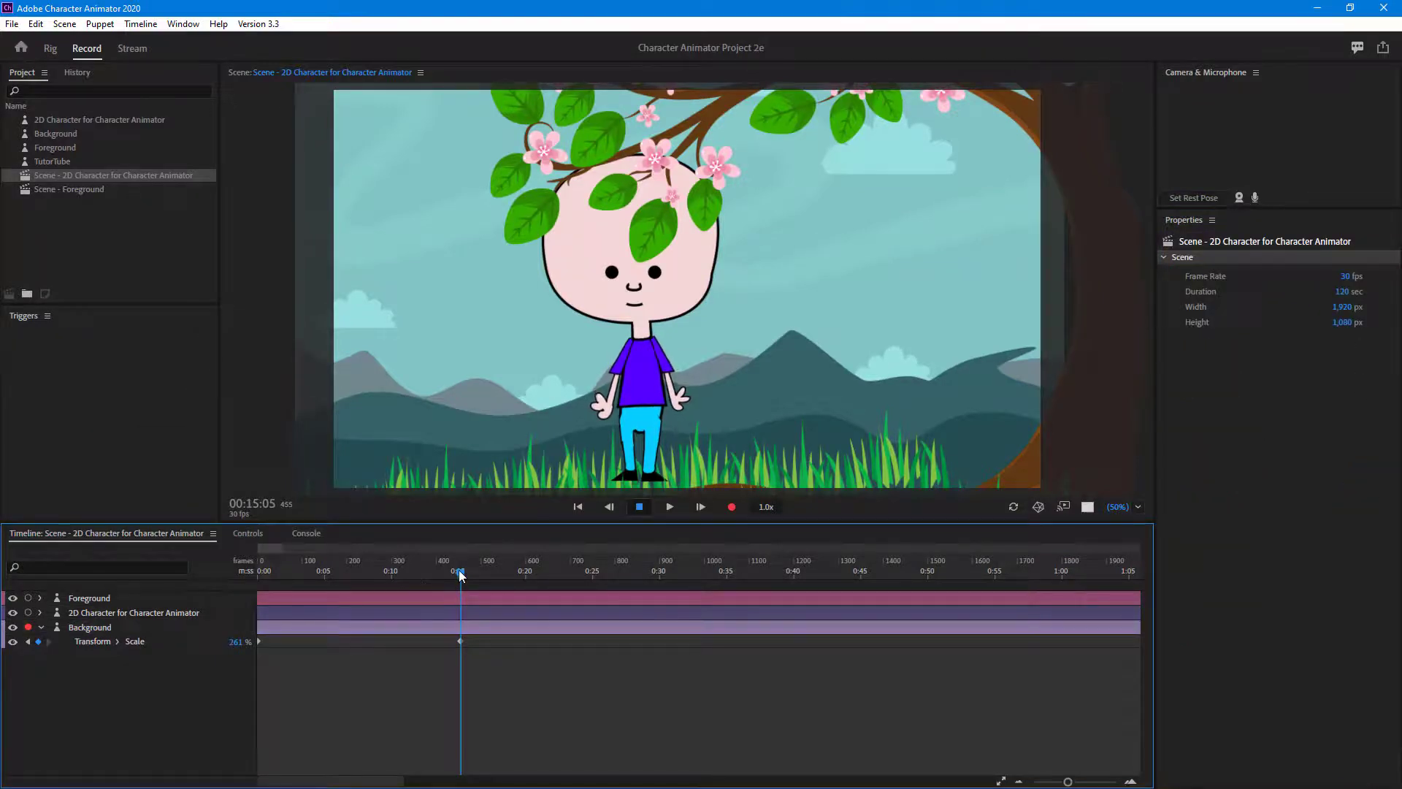
drag(460, 573, 208, 594)
click(305, 627)
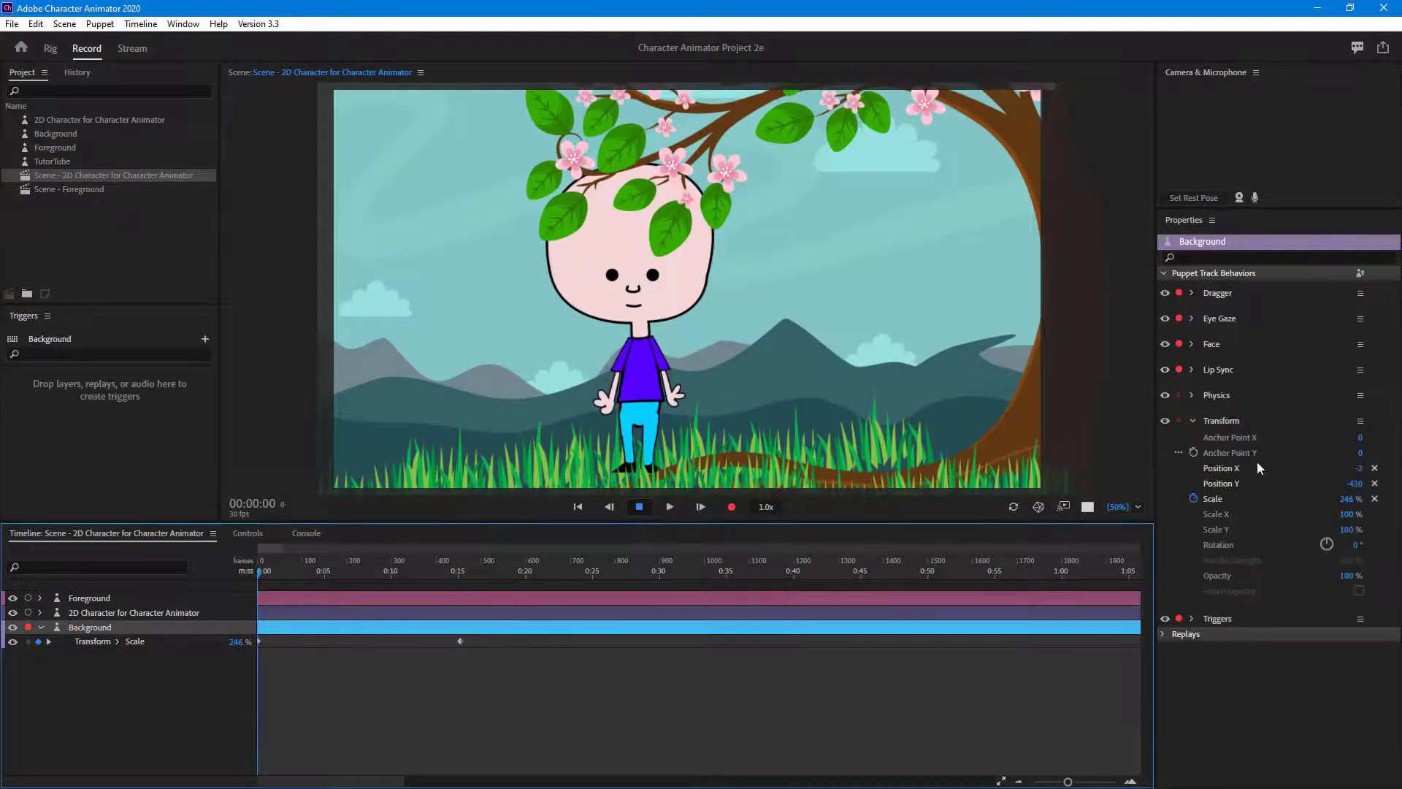
click(1193, 482)
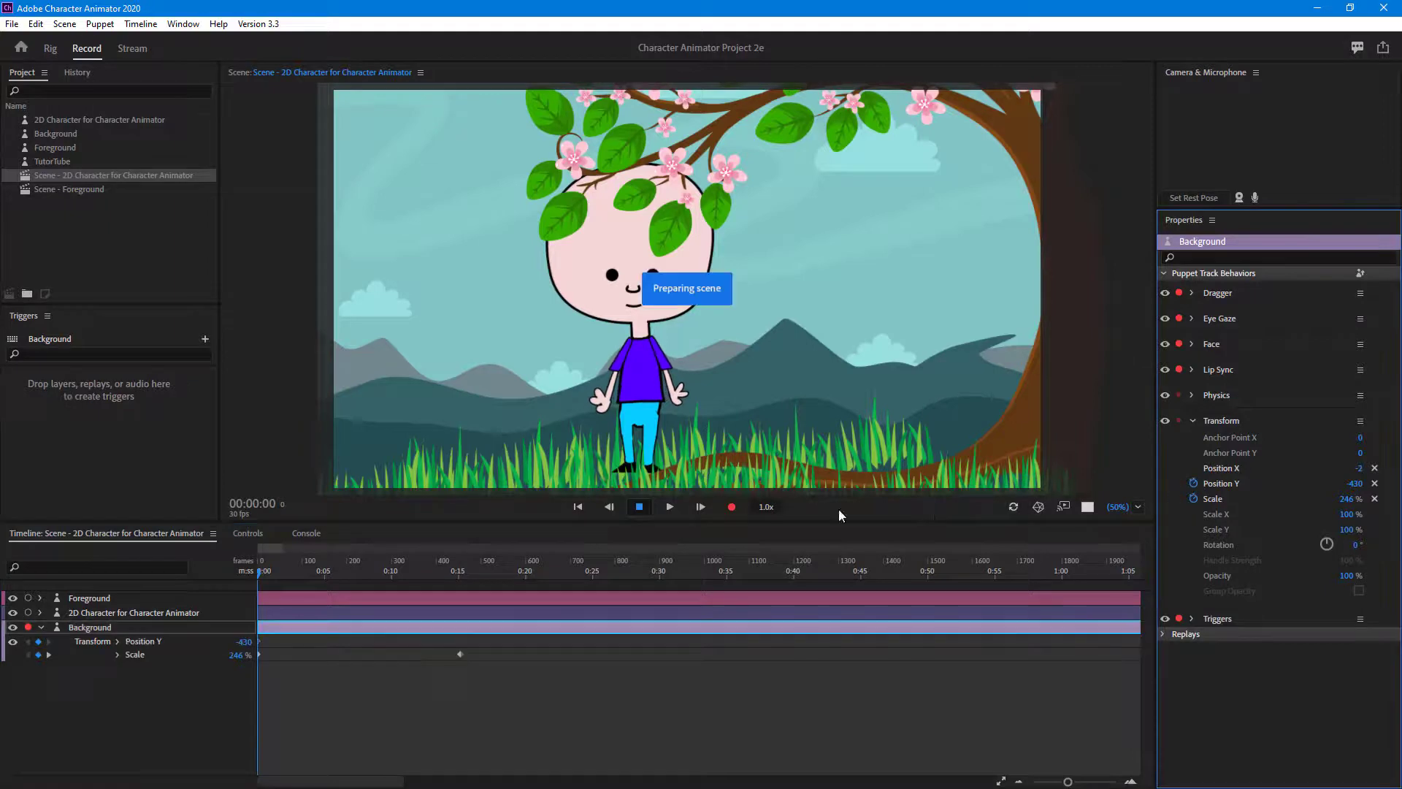
click(454, 574)
drag(455, 577, 458, 574)
drag(1354, 483, 1374, 497)
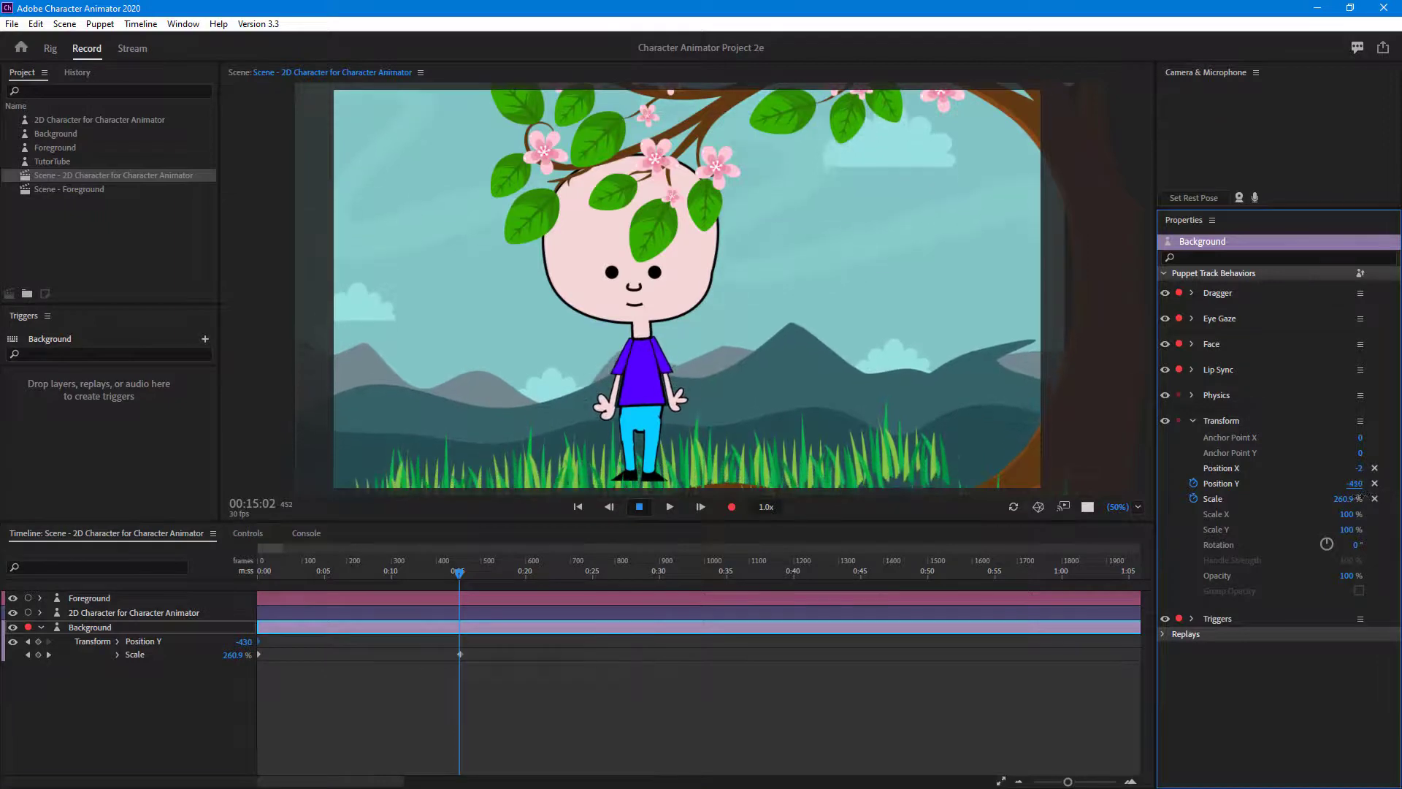
drag(459, 575, 234, 602)
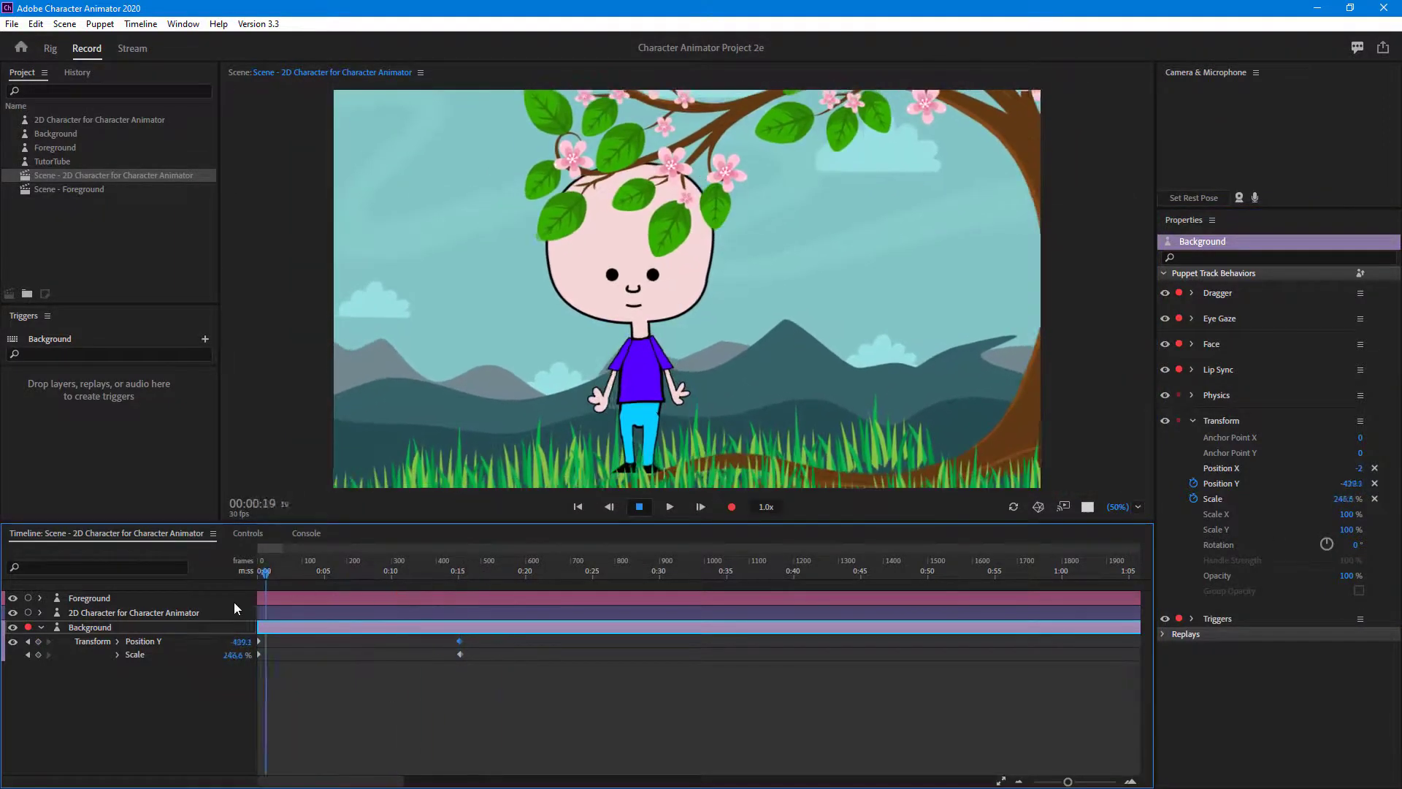
Keyframe the Foreground's Position X from 304 at the start to 203 at 0:15, then preview it
click(101, 599)
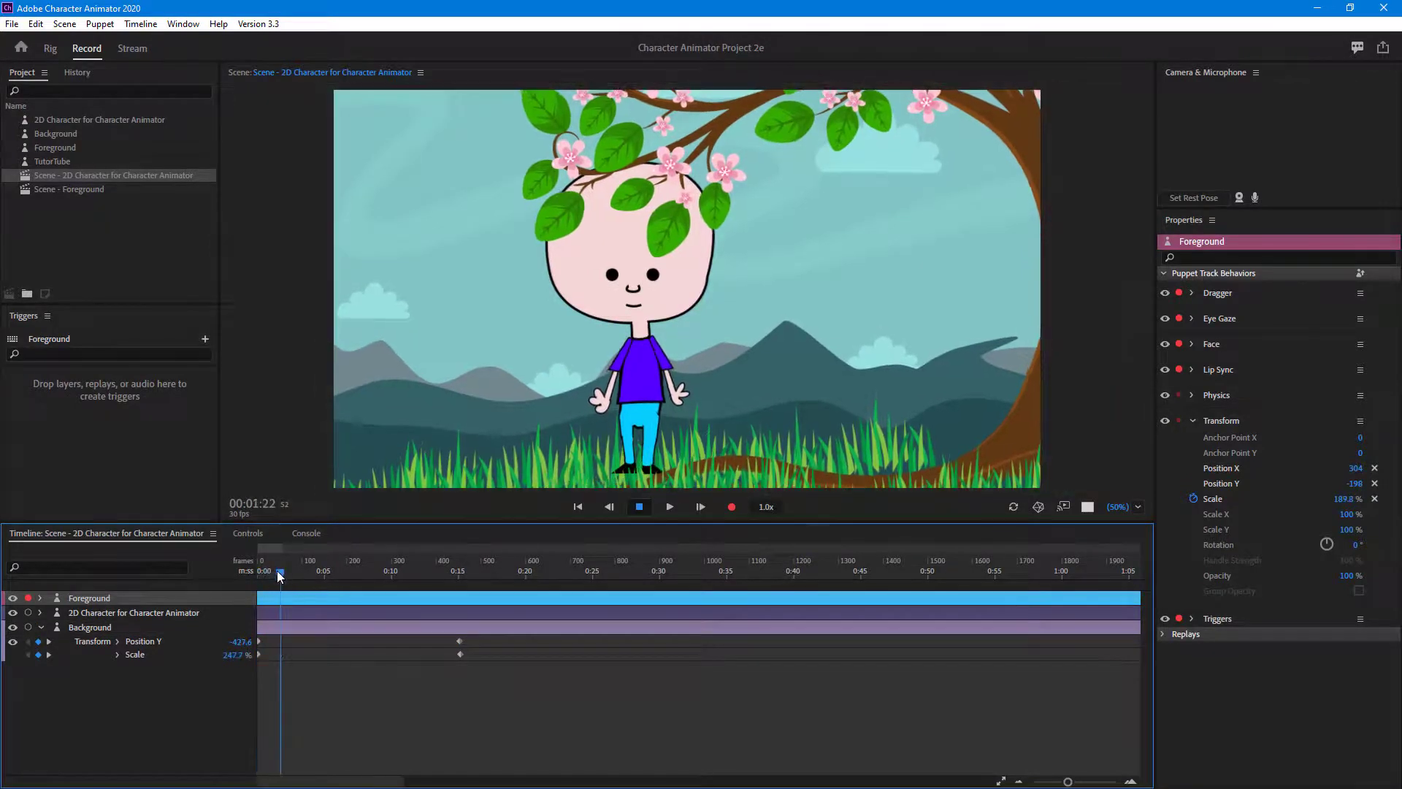
click(1193, 468)
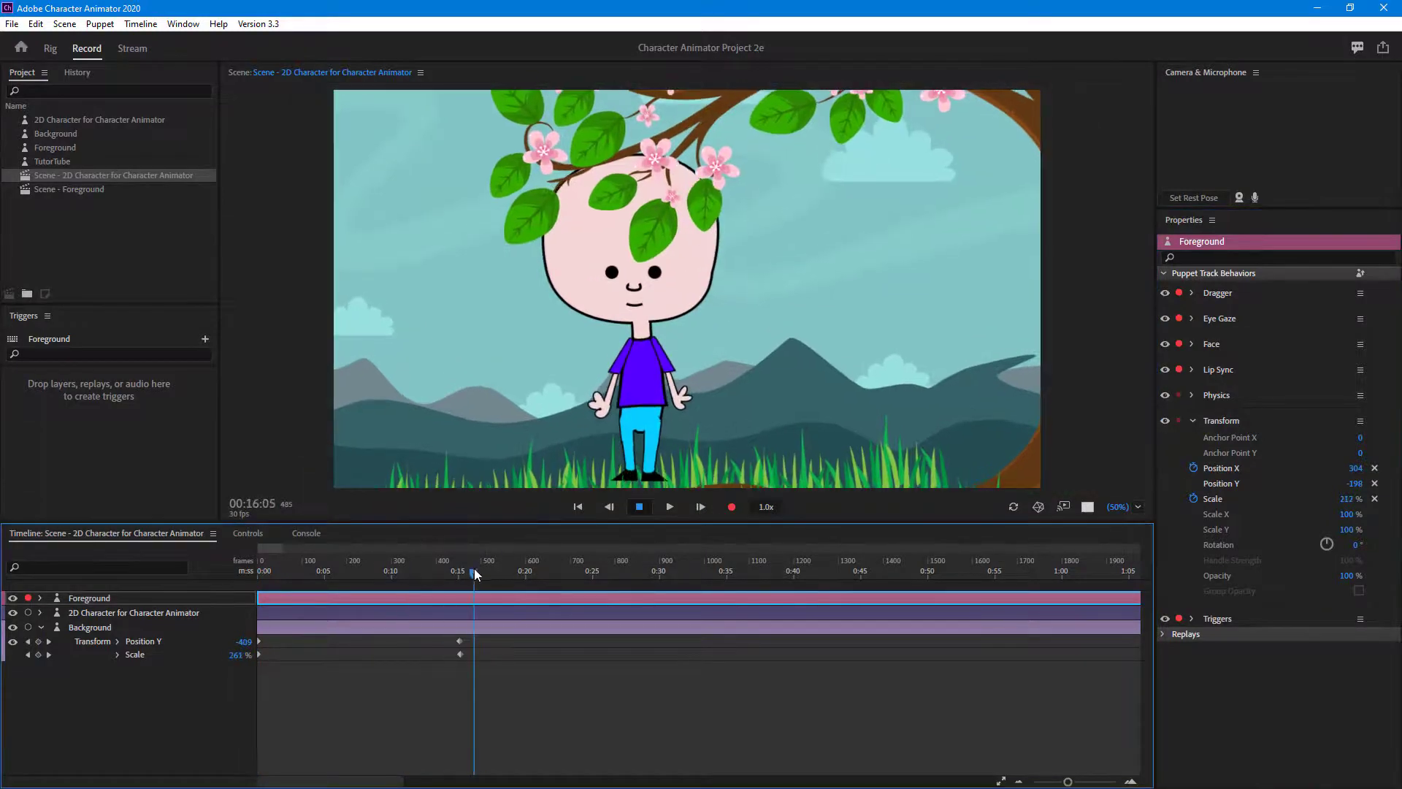
click(233, 563)
click(460, 573)
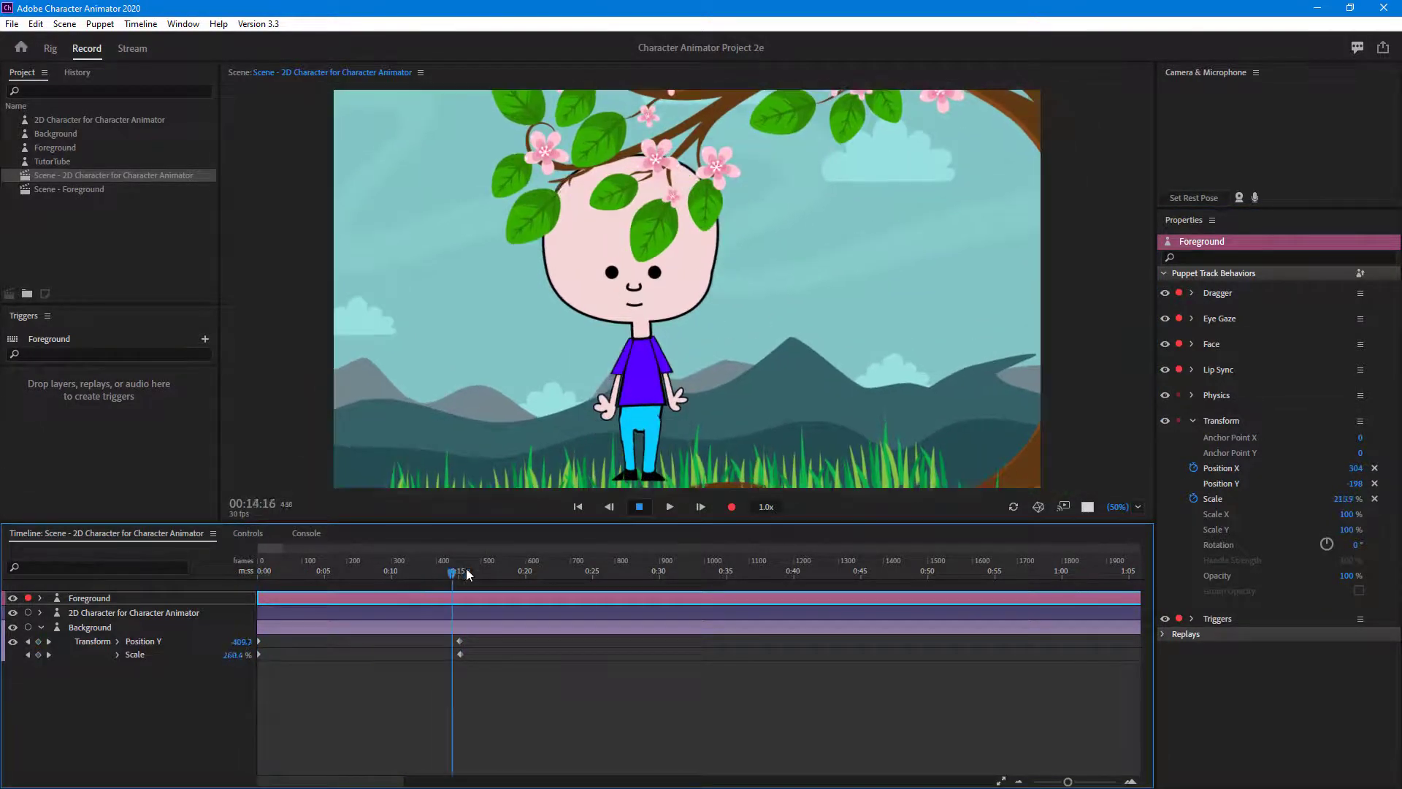
drag(1356, 474, 1297, 484)
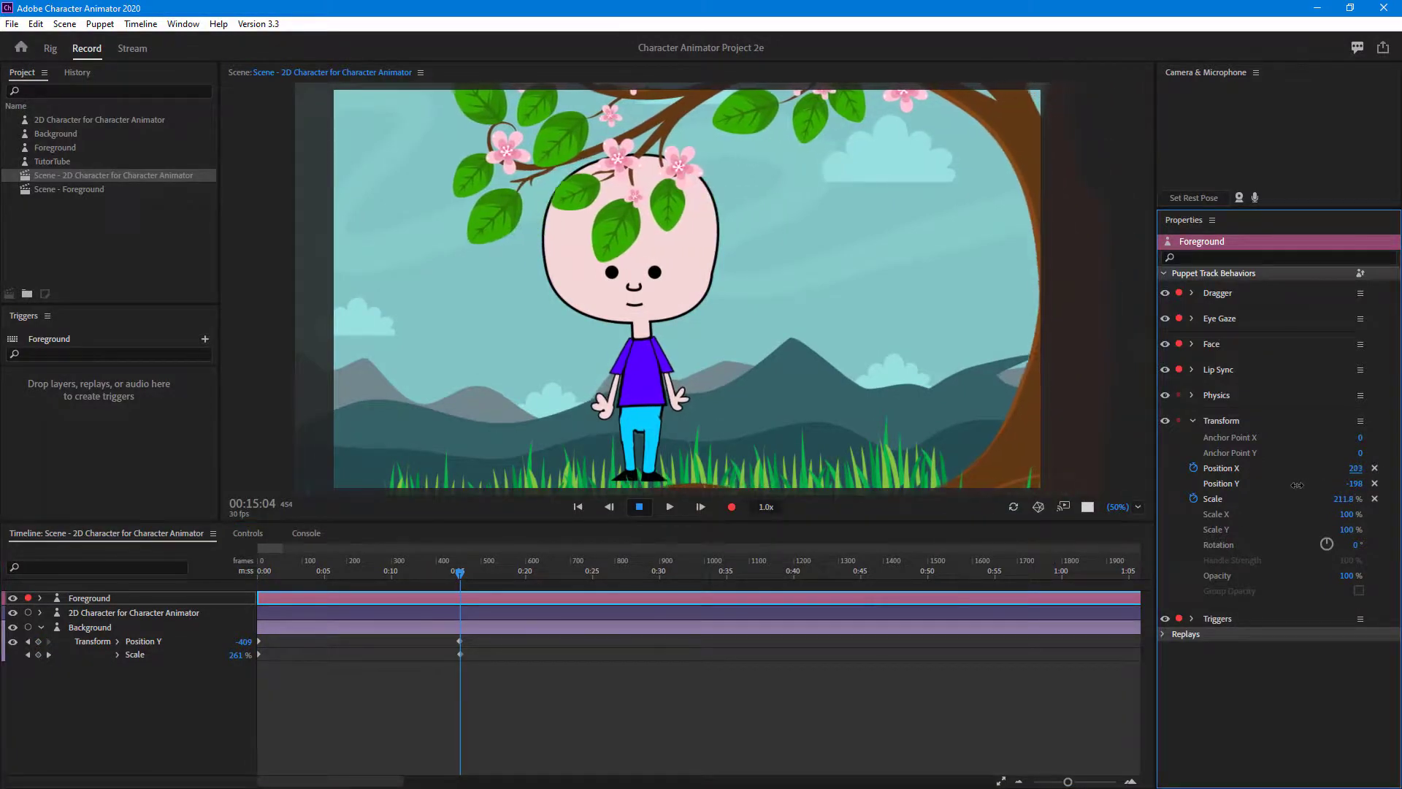
drag(434, 580, 108, 610)
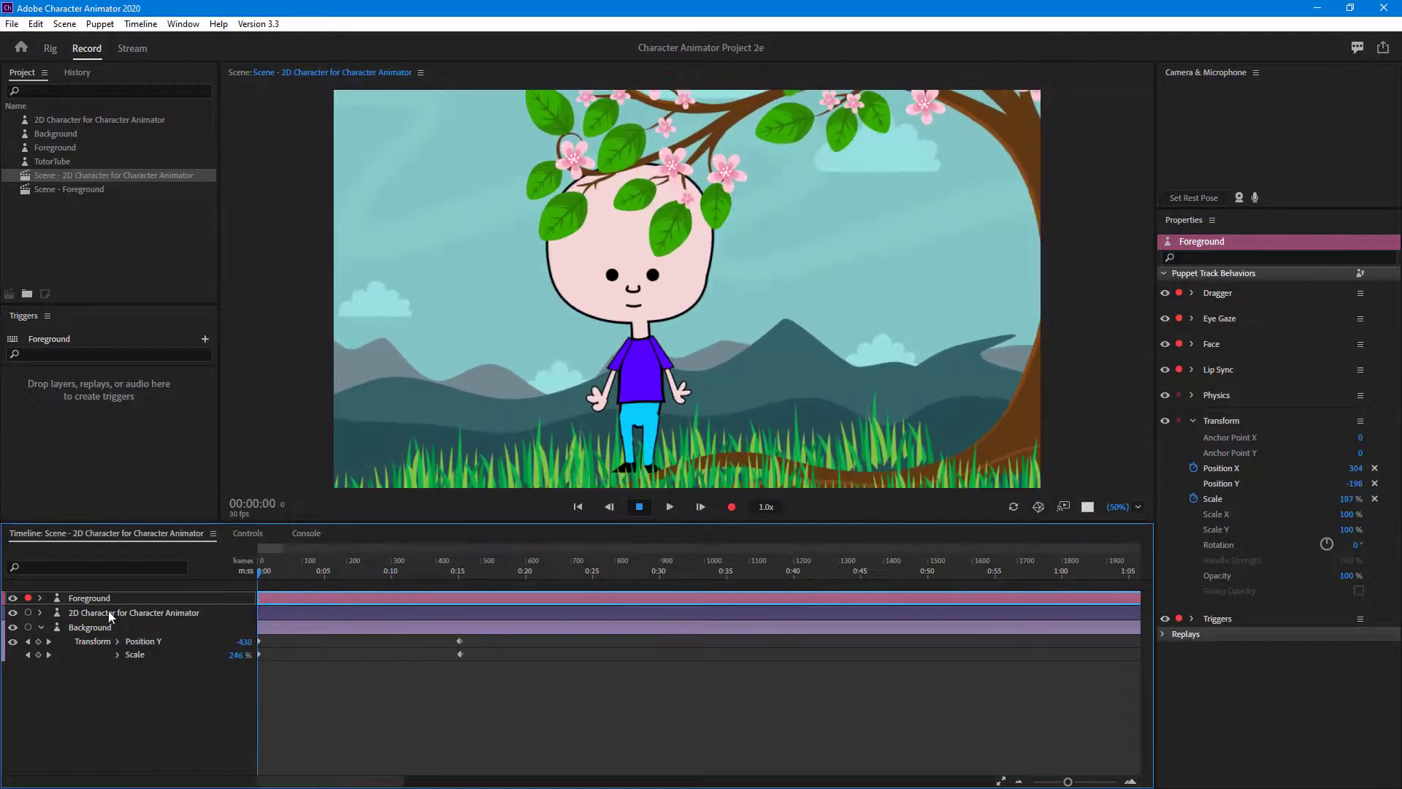
Reveal the Foreground and character transform keyframe tracks, then scrub and play the zoom-in move
click(40, 599)
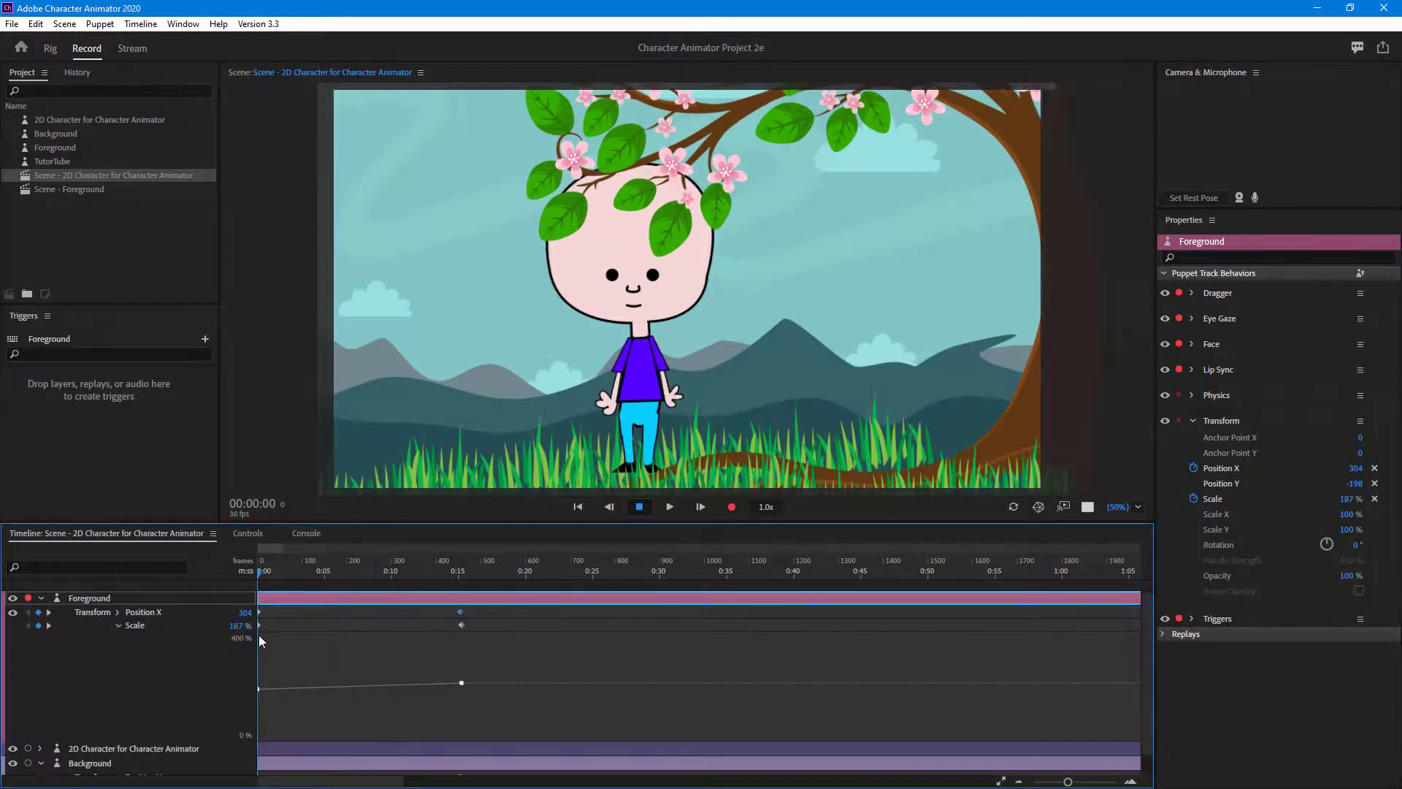
click(118, 625)
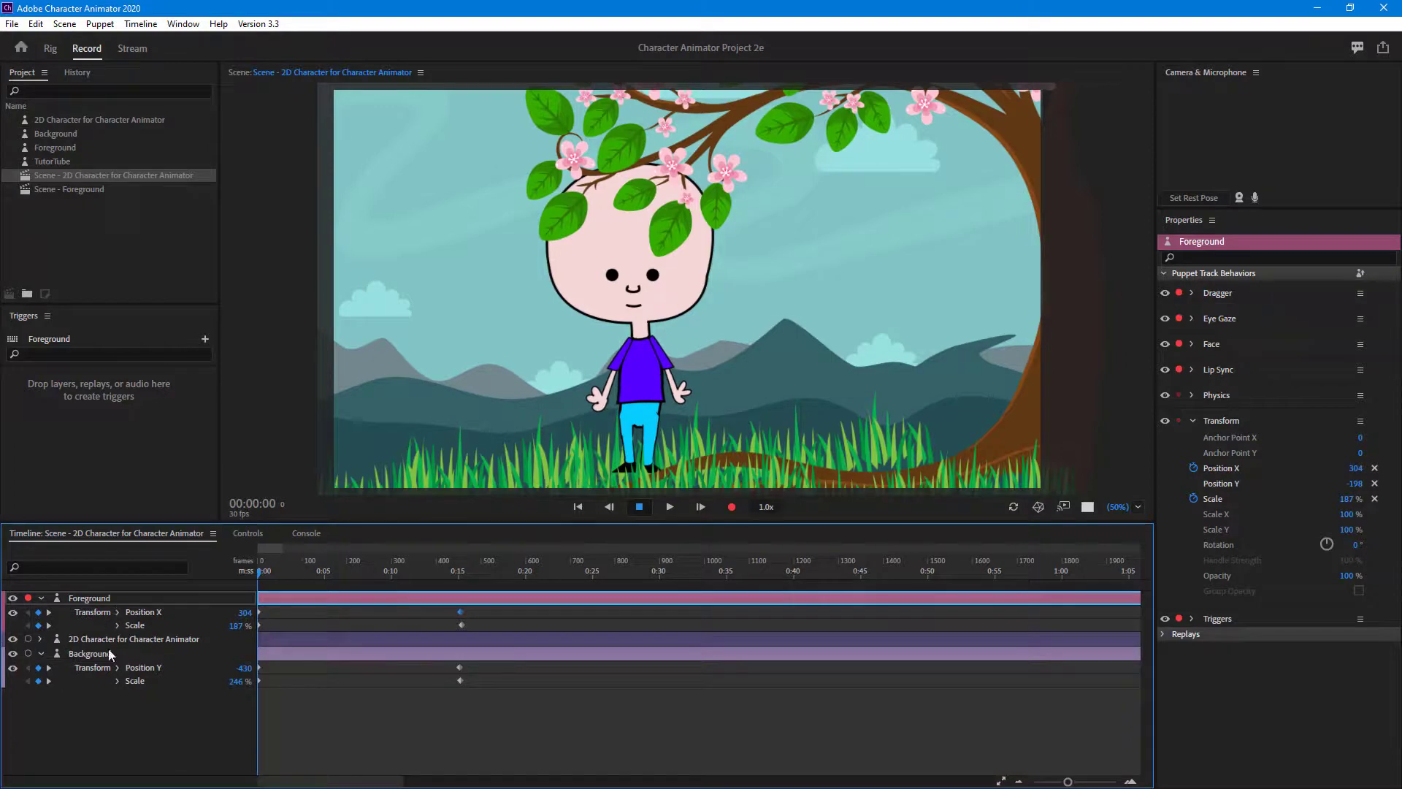
click(44, 642)
click(41, 640)
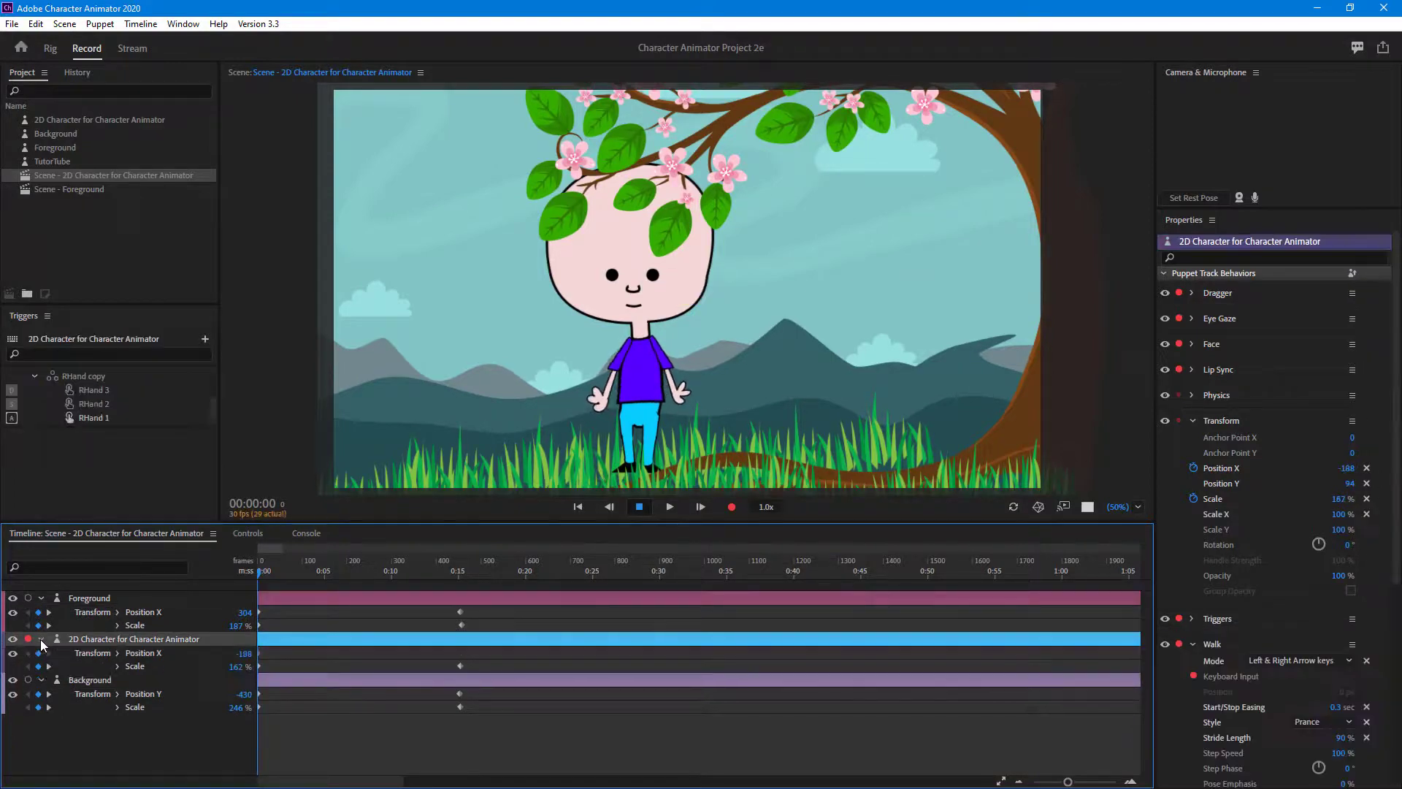
mouse_move(275, 584)
mouse_down()
mouse_move(322, 575)
mouse_move(371, 589)
mouse_move(263, 584)
mouse_up()
click(667, 511)
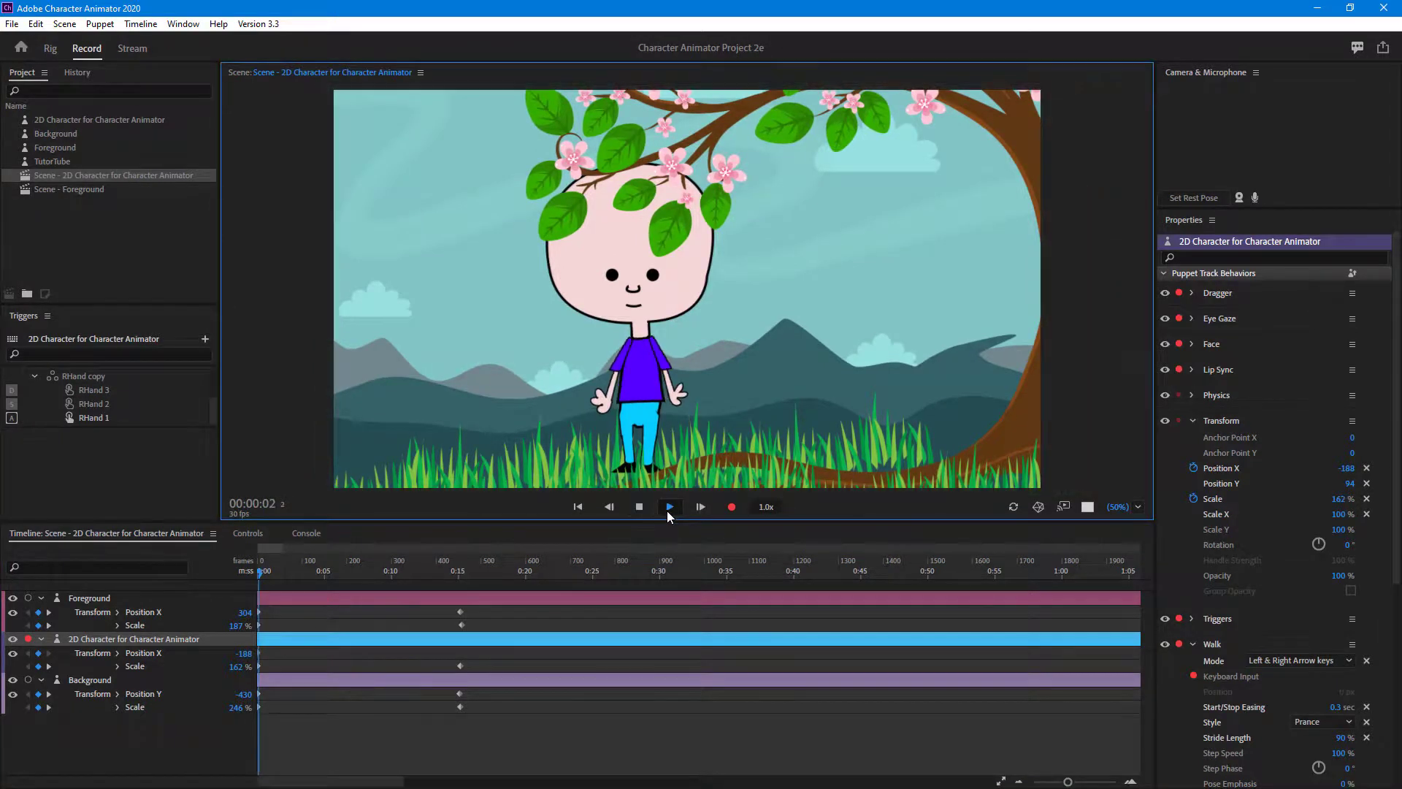